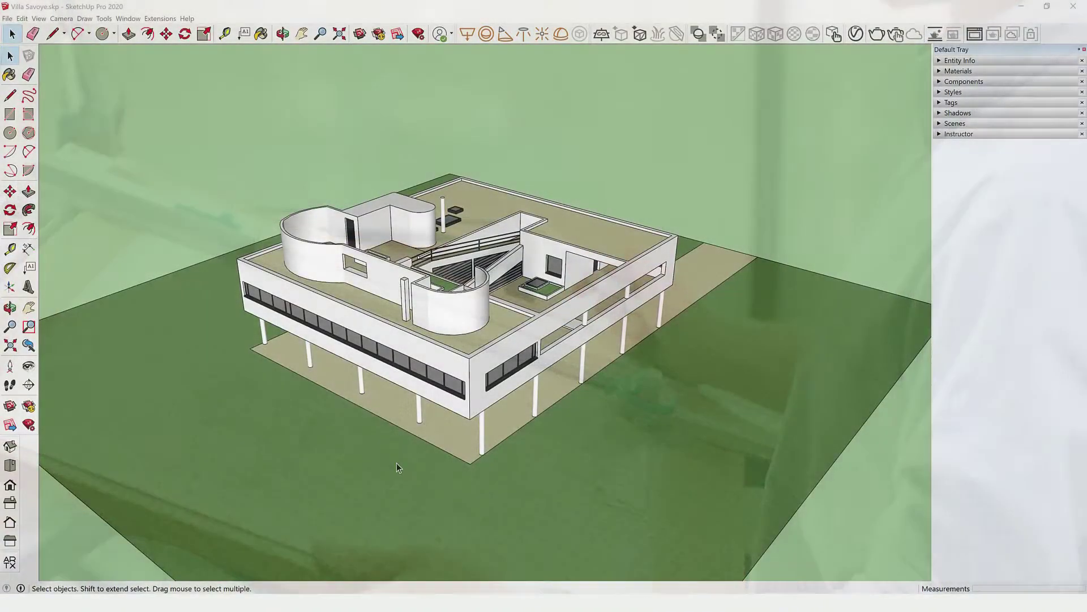
# - Orbit the Villa Savoye model down to a lower, front-facing view
pyautogui.press('o')
pyautogui.moveTo(388, 419)
pyautogui.mouseDown()
pyautogui.moveTo(446, 324)
pyautogui.moveTo(424, 371)
pyautogui.mouseUp()
# - Select the villa's right facade, clear the selection, and bring up the File menu
pyautogui.press('space')
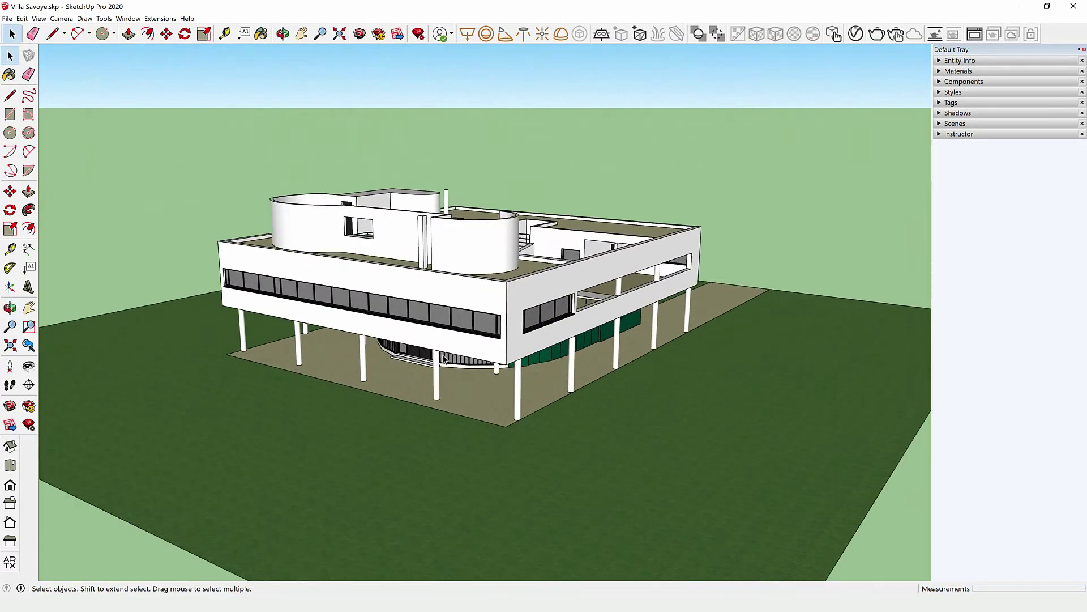
pyautogui.click(520, 289)
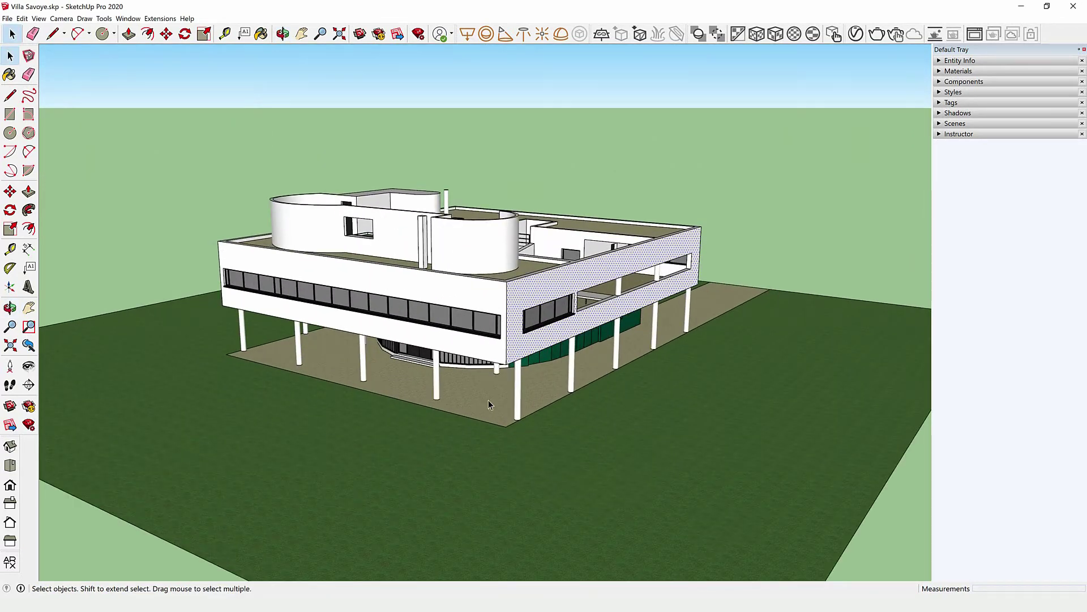
pyautogui.click(202, 236)
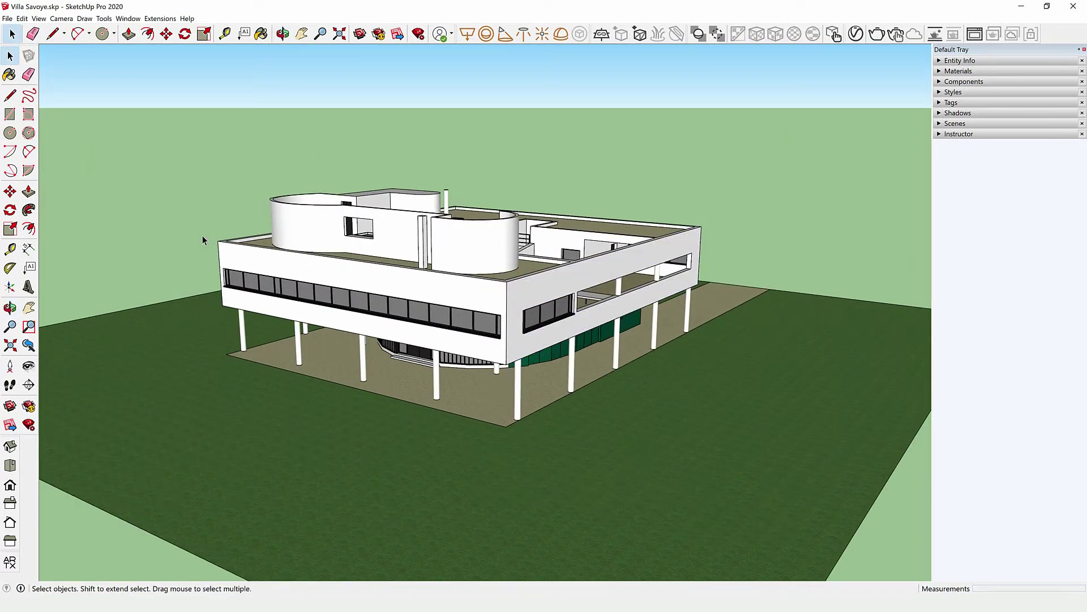
pyautogui.click(7, 19)
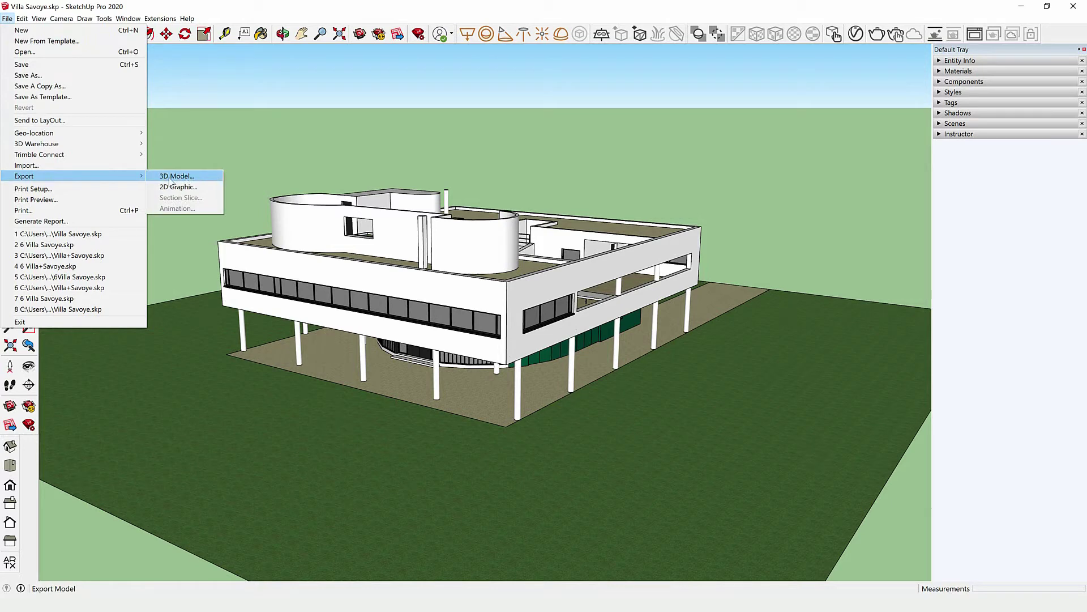
# - Save As '6 Villa Savoye.skp' with the SketchUp Version 6 file type
pyautogui.click(56, 77)
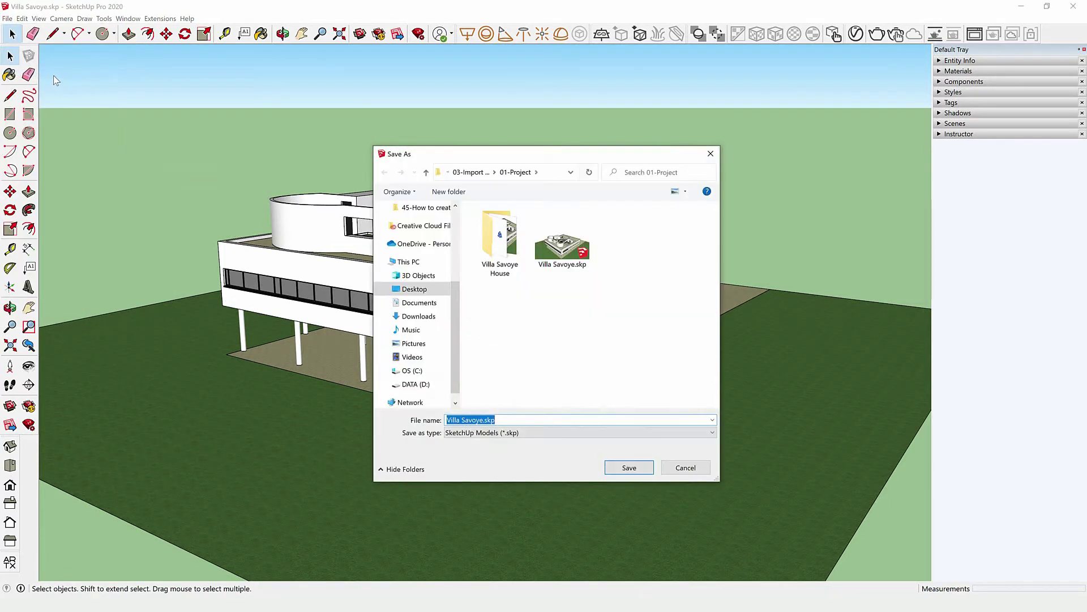
pyautogui.click(481, 434)
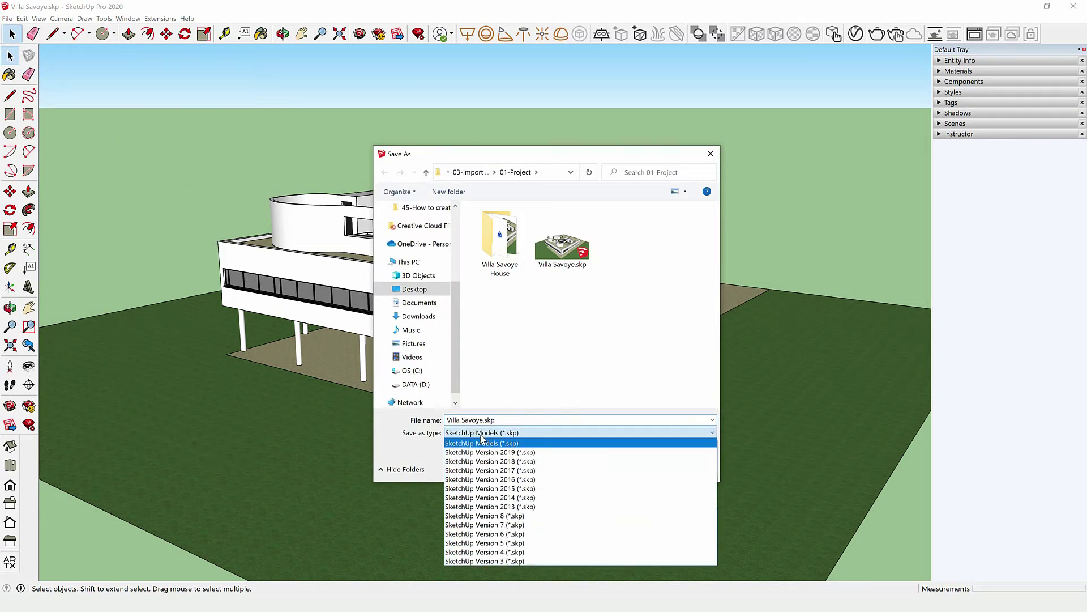
pyautogui.click(490, 534)
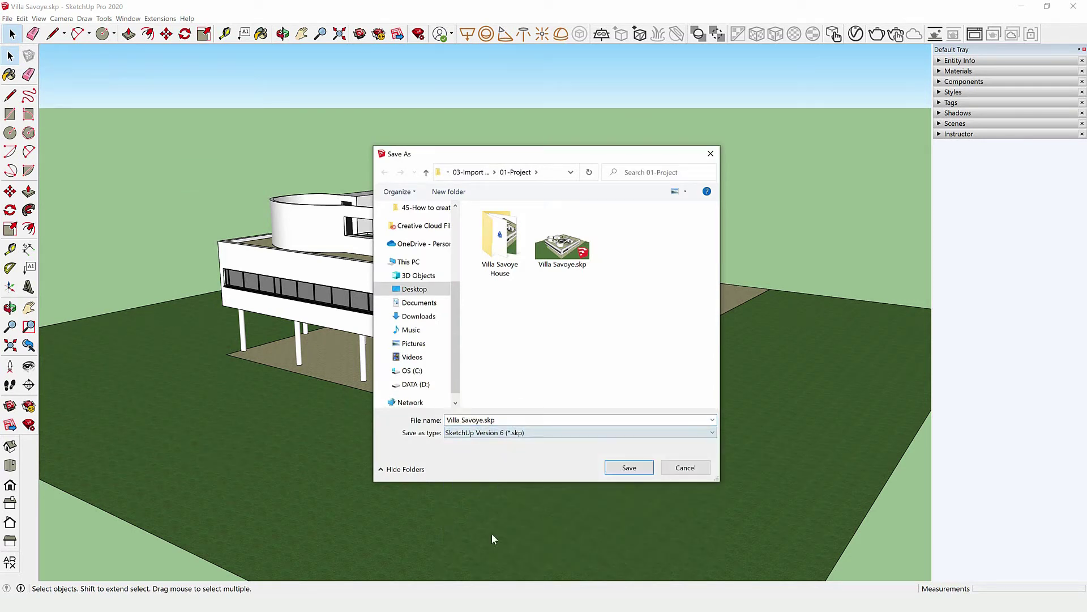
pyautogui.click(448, 421)
pyautogui.write('6')
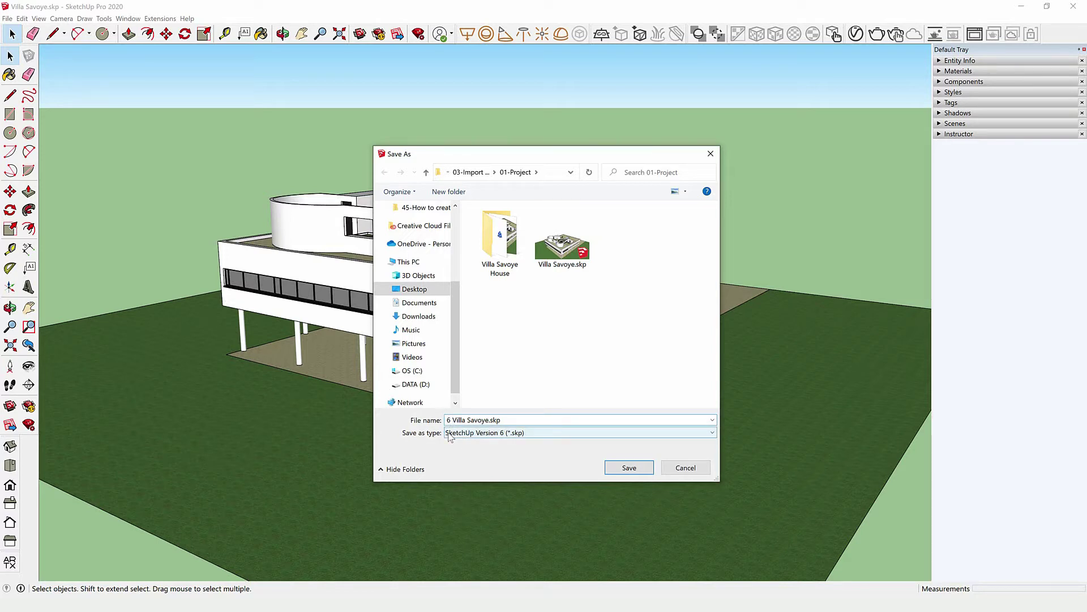
pyautogui.press('Return')
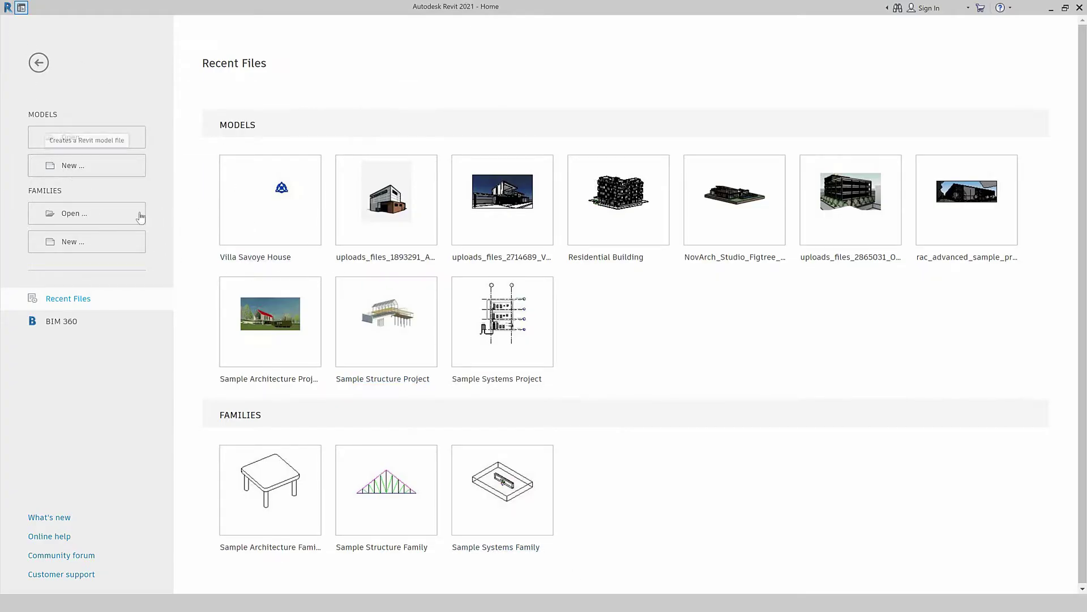
# - Create a new project from the Metric-Architectural Template and switch to the default 3D view
pyautogui.click(100, 167)
pyautogui.click(171, 237)
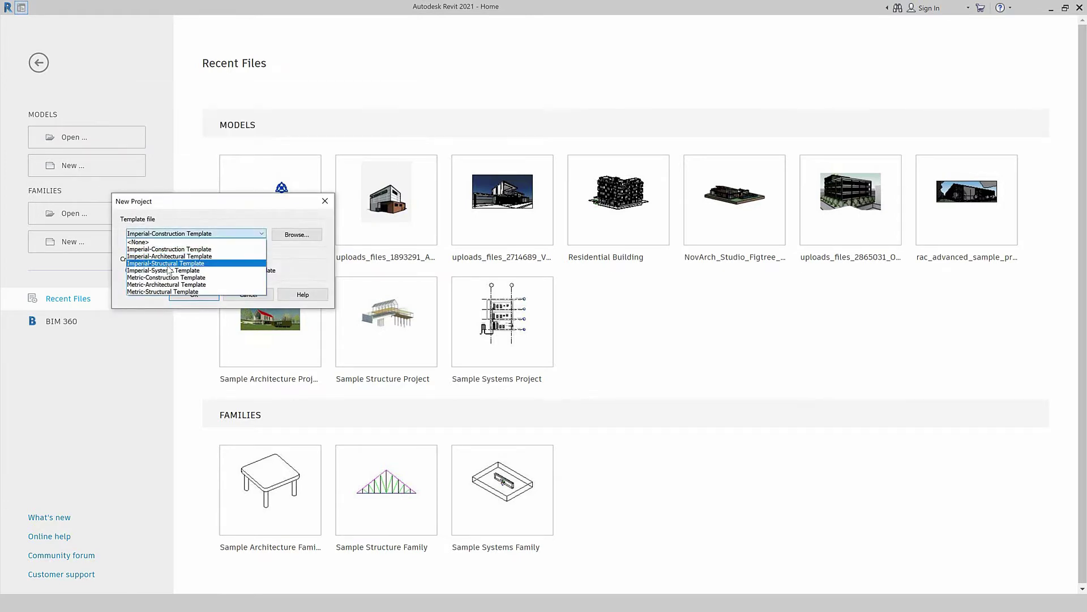
pyautogui.click(165, 285)
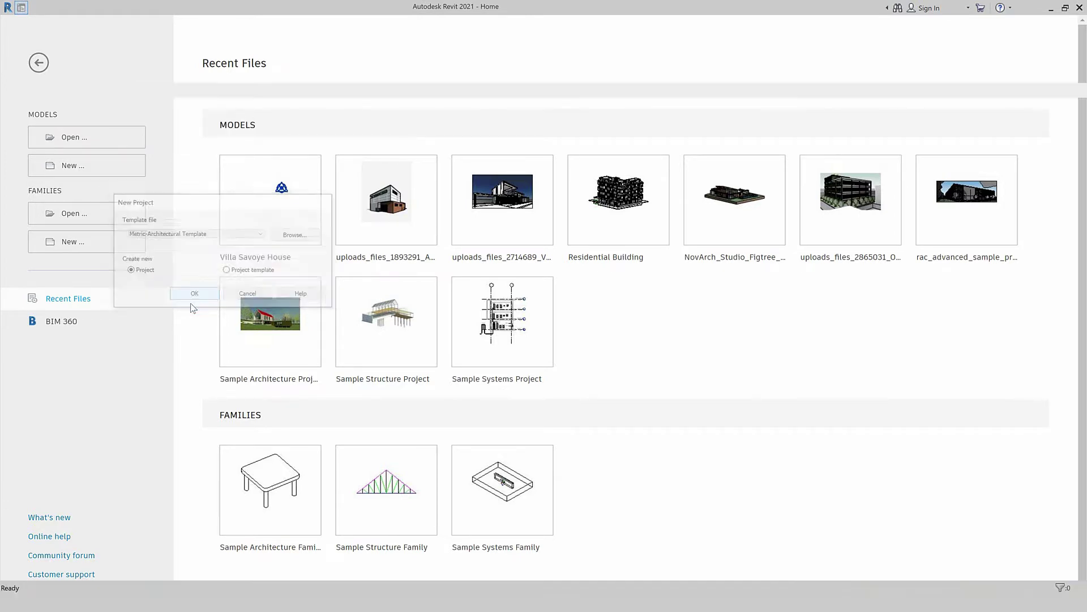
pyautogui.click(193, 295)
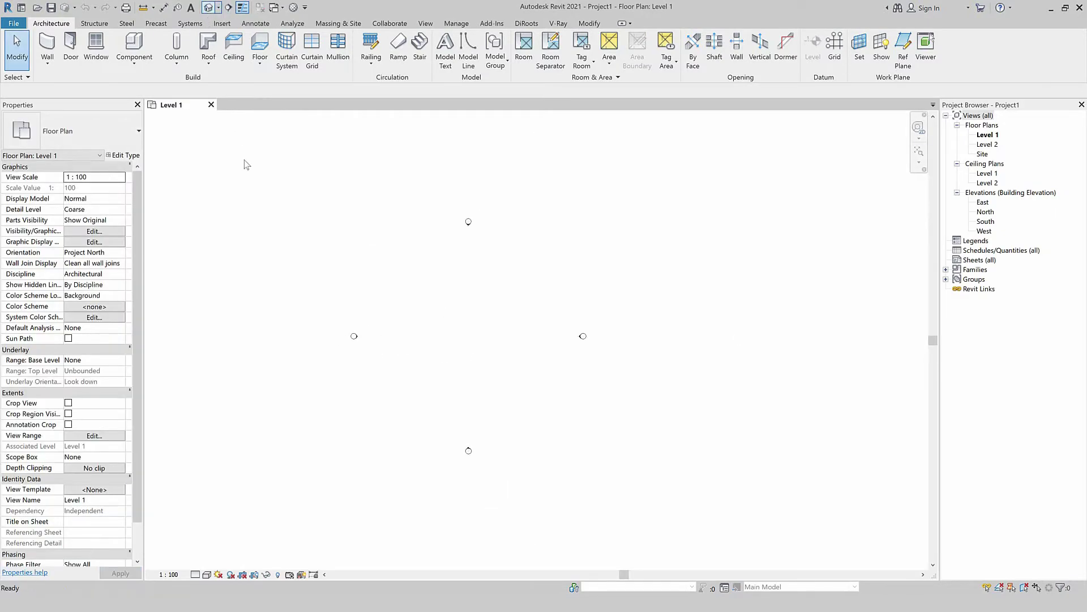
pyautogui.press('3')
pyautogui.press('d')
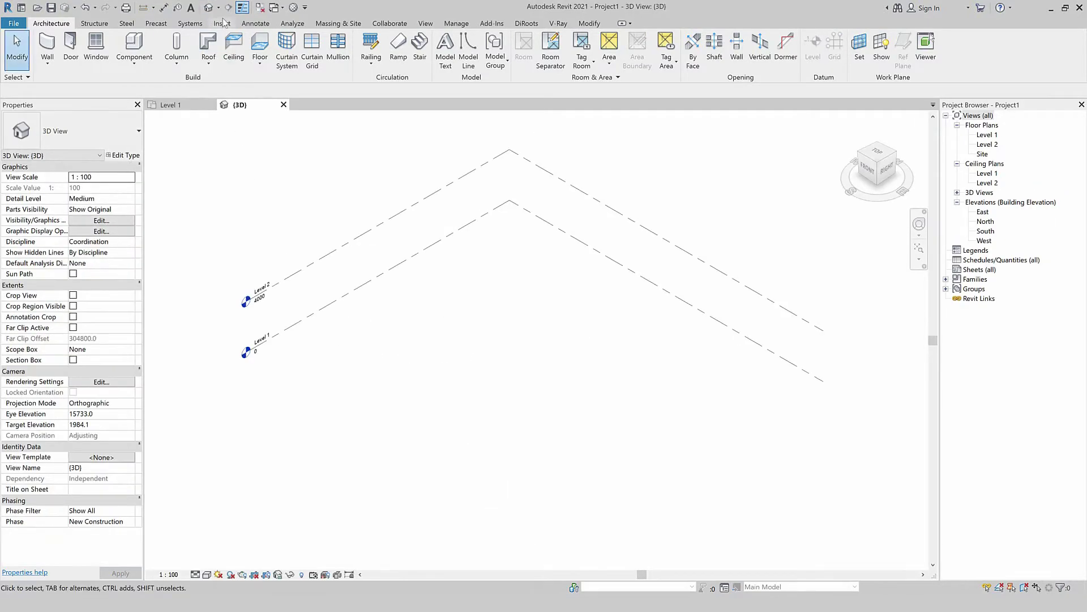
# - Create an in-place mass named 'Sketchup Model', dismissing the Show Mass notice
pyautogui.click(222, 24)
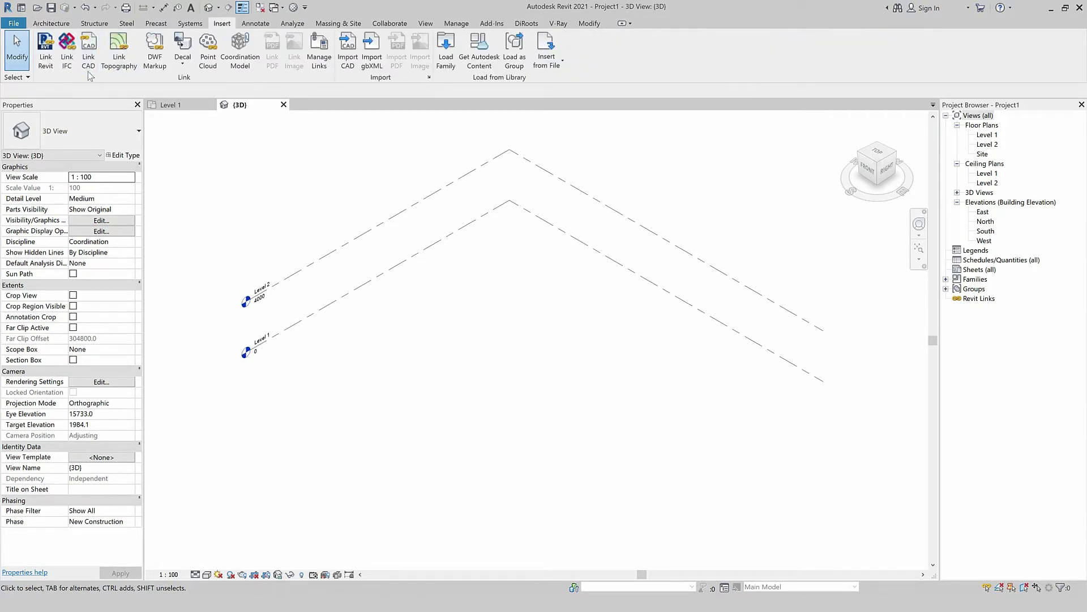
pyautogui.click(341, 24)
pyautogui.click(117, 66)
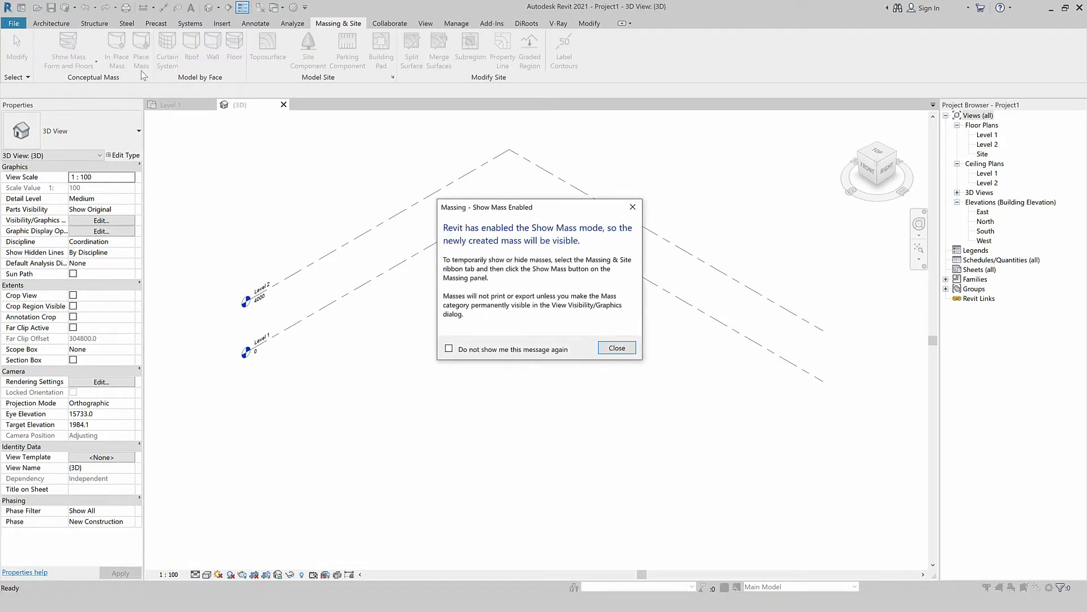
pyautogui.click(617, 348)
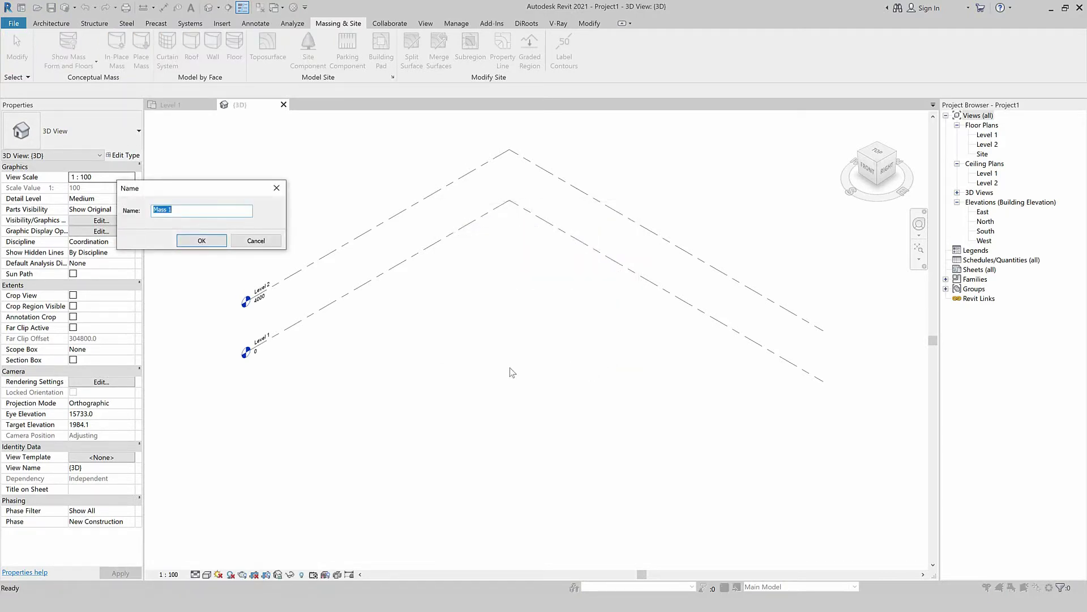
pyautogui.write('Sketchup Model')
pyautogui.click(216, 243)
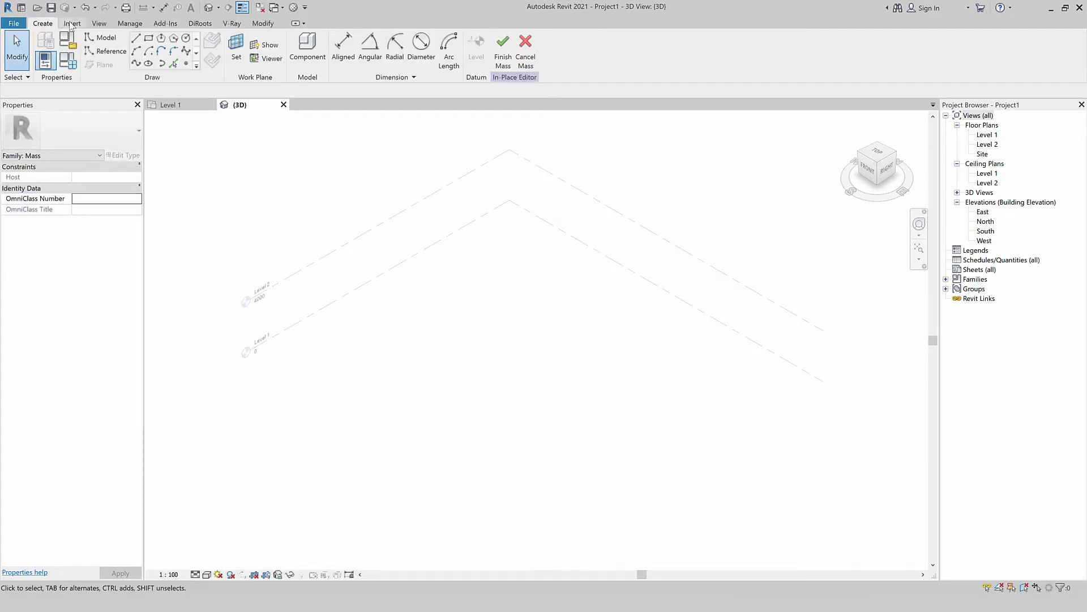
pyautogui.click(72, 25)
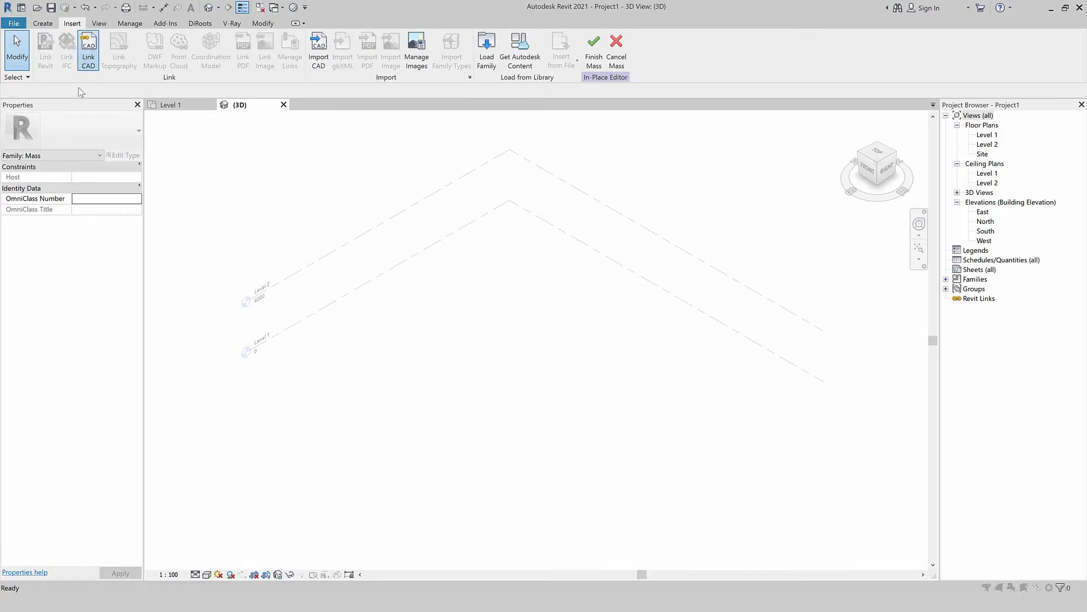
# - Link CAD with the SketchUp Files (*.skp) filter, choosing '6 Villa Savoye.skp'
pyautogui.doubleClick(193, 318)
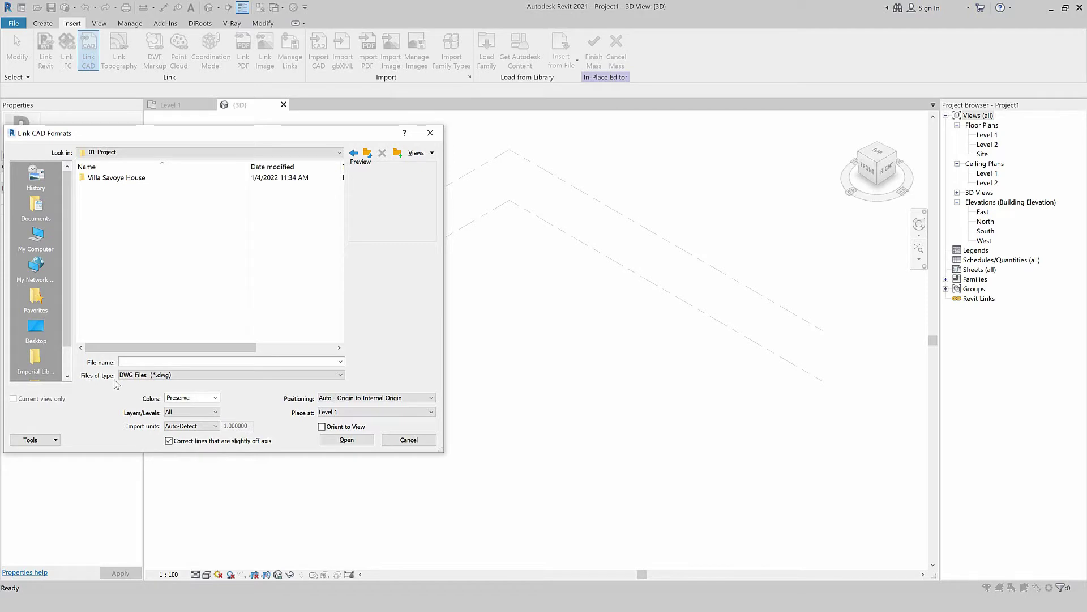
pyautogui.click(132, 375)
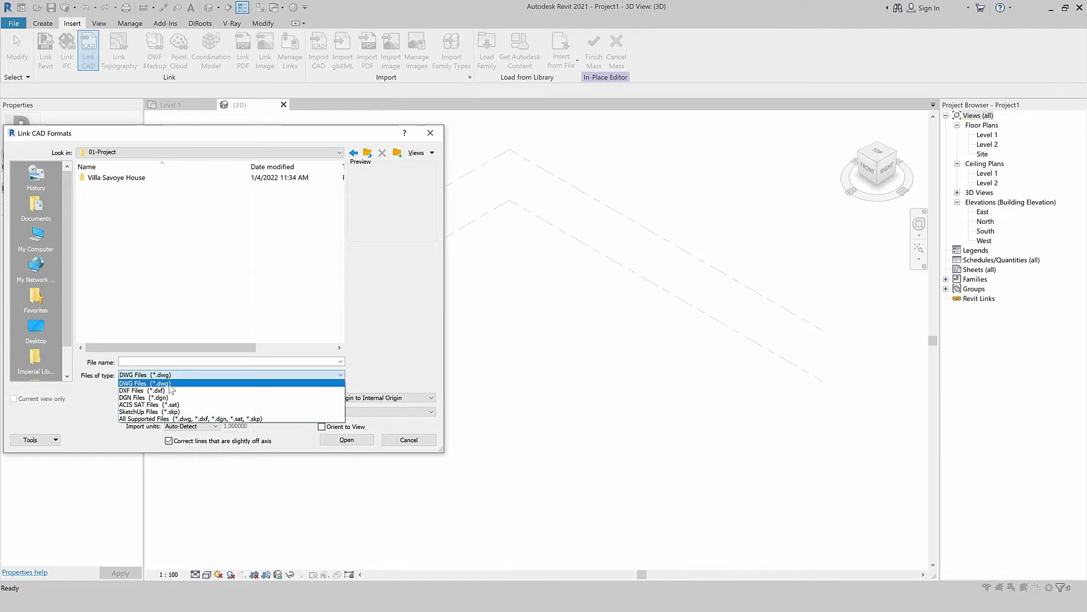
pyautogui.click(181, 411)
pyautogui.click(113, 187)
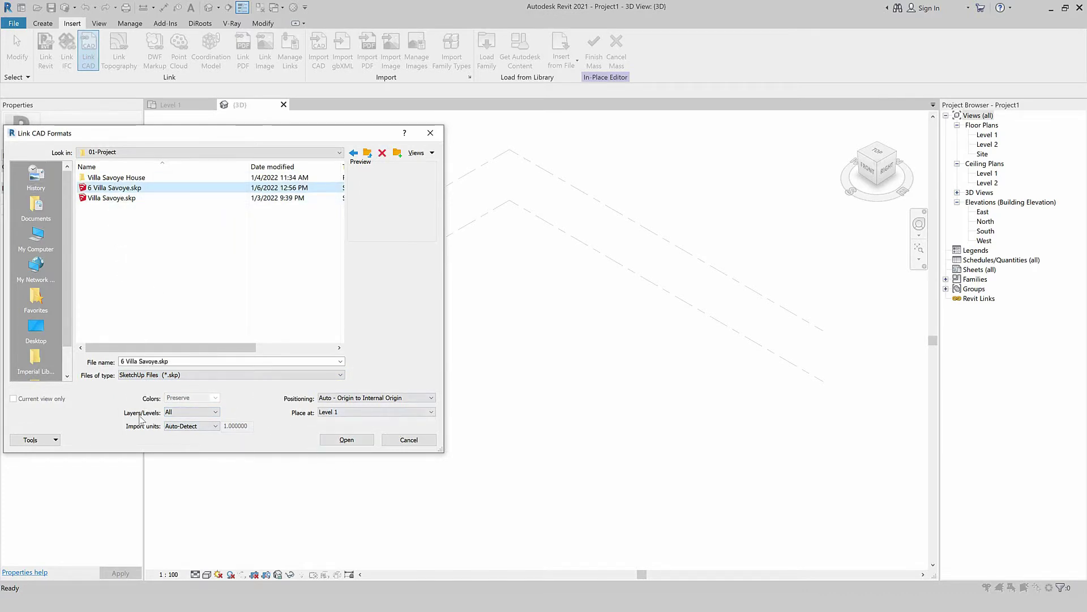
pyautogui.click(346, 440)
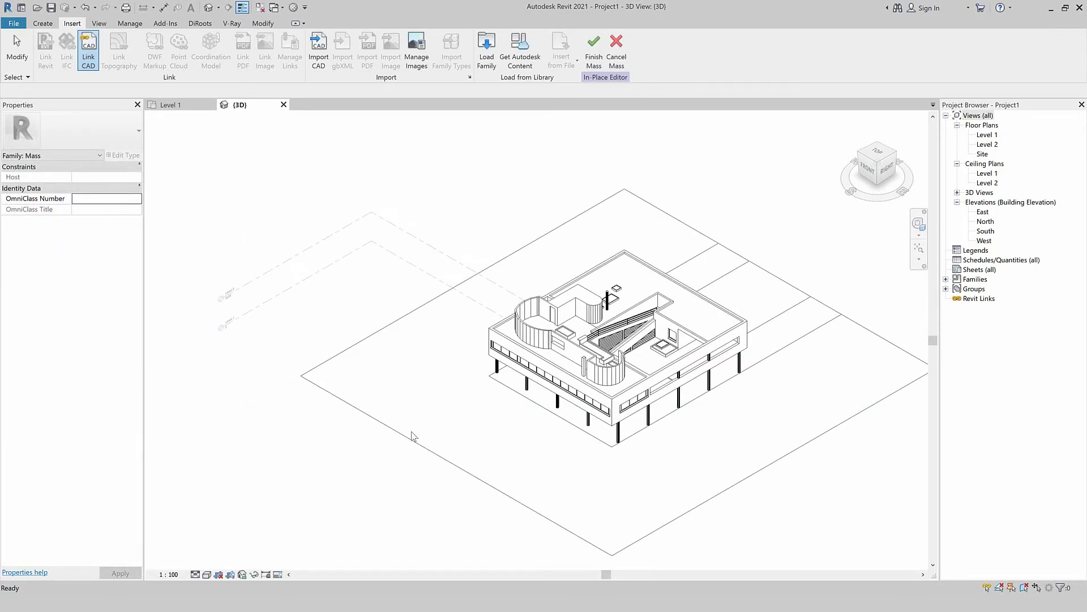
# - Zoom the 3D view and select the imported 6 Villa Savoye.skp instance
pyautogui.scroll(-2, 388, 368)
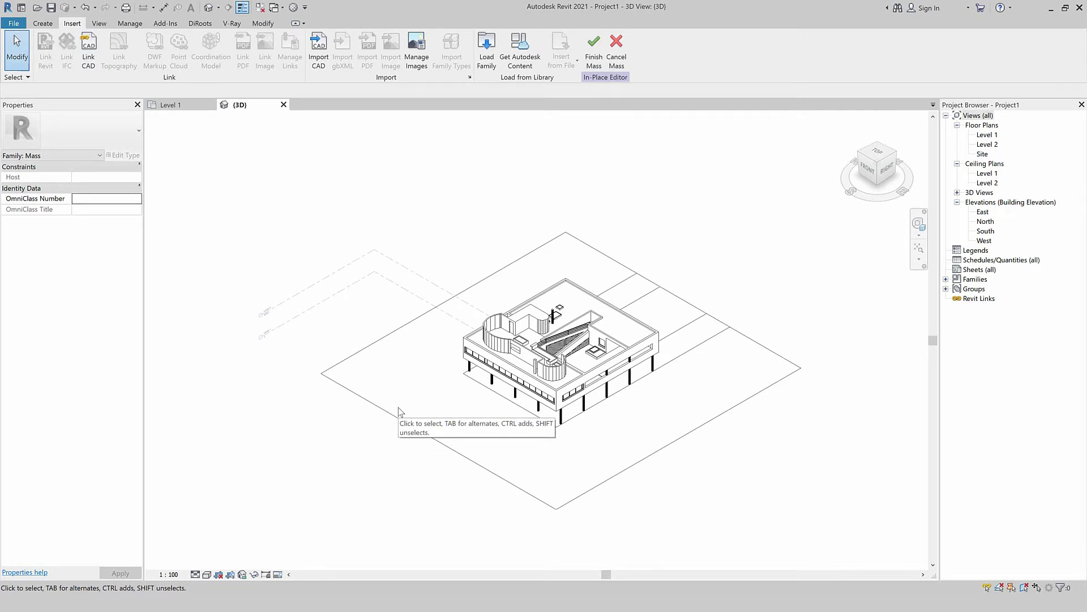
pyautogui.scroll(2, 399, 436)
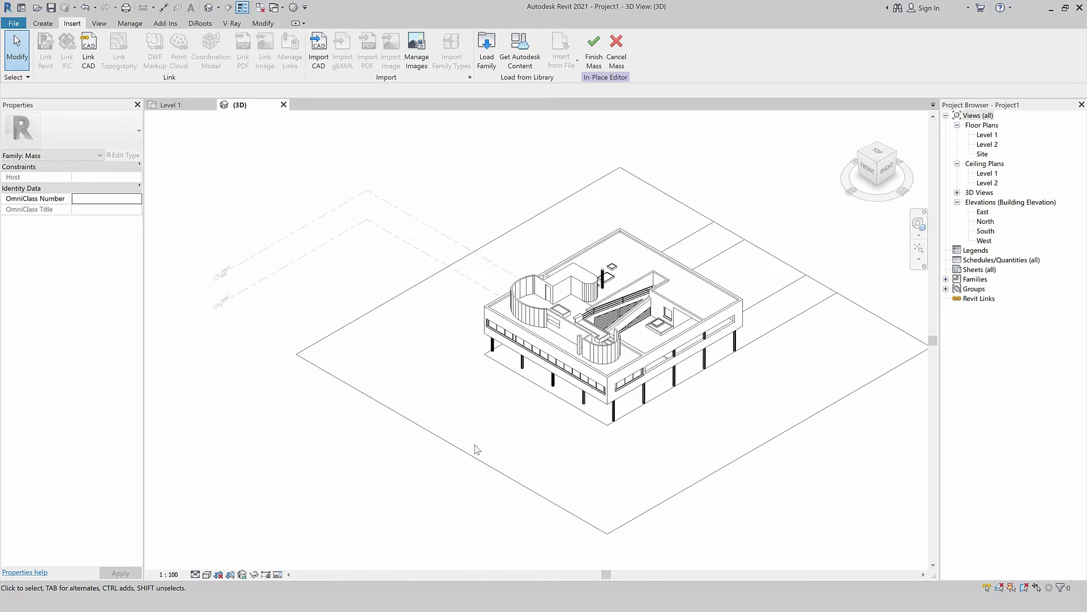
pyautogui.click(442, 430)
pyautogui.scroll(-1, 443, 430)
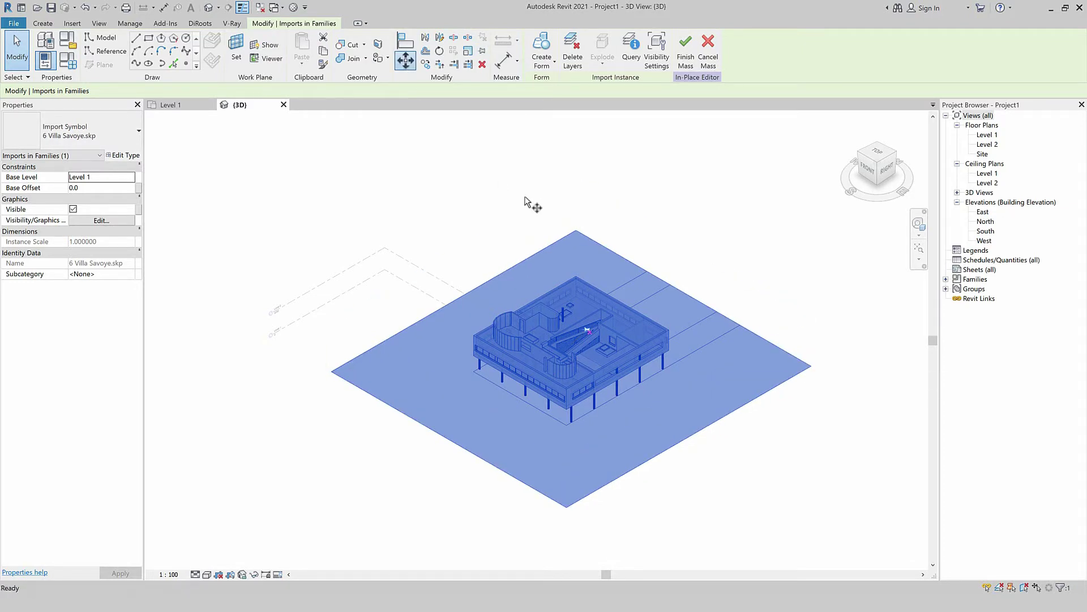
# - Move the imported villa from the site plane corner to a new position
pyautogui.click(815, 368)
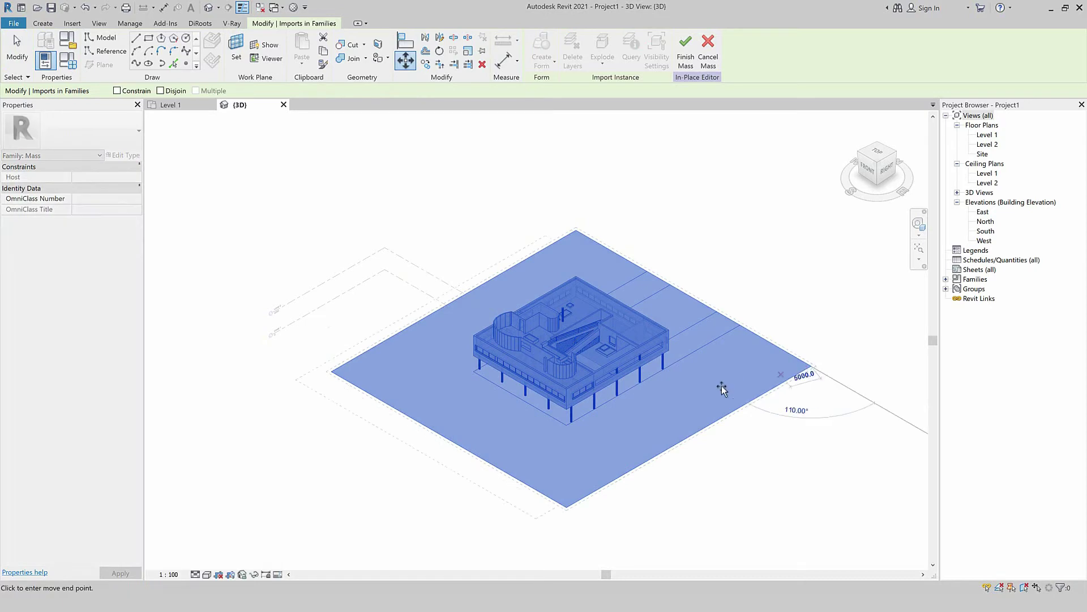
pyautogui.click(617, 419)
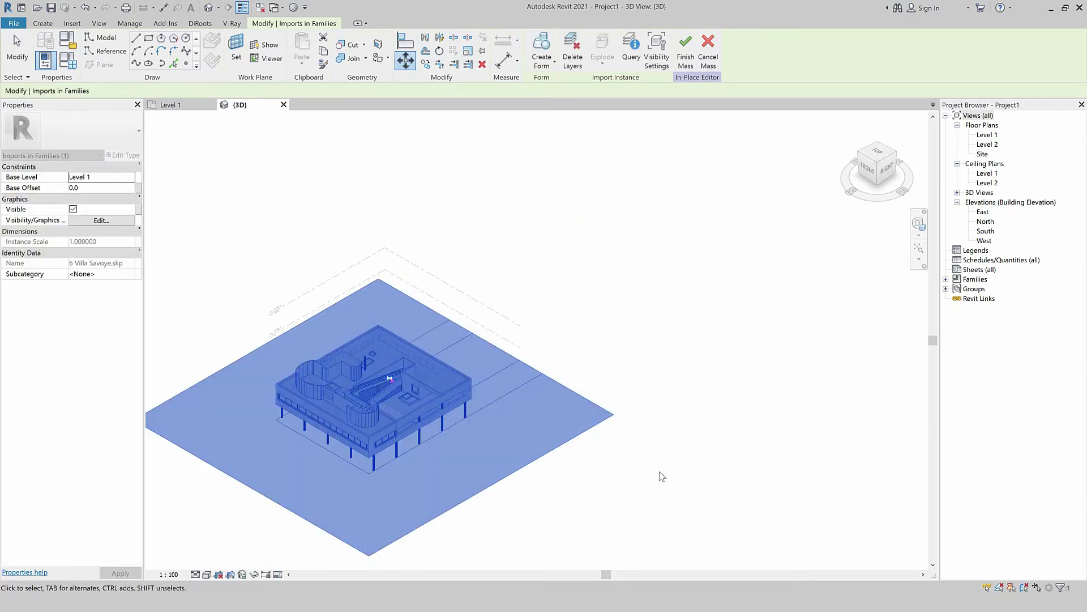
pyautogui.press('Escape')
pyautogui.scroll(-2, 653, 346)
# - Set the visual style to Shaded and orbit down to a lower side view
pyautogui.click(206, 574)
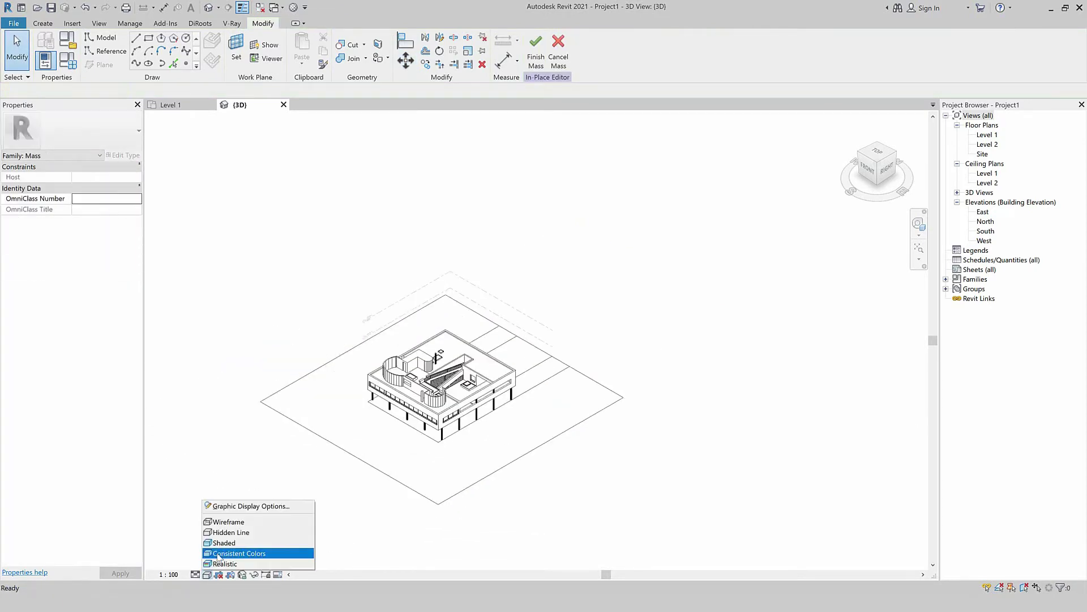
pyautogui.click(238, 543)
pyautogui.scroll(2, 334, 479)
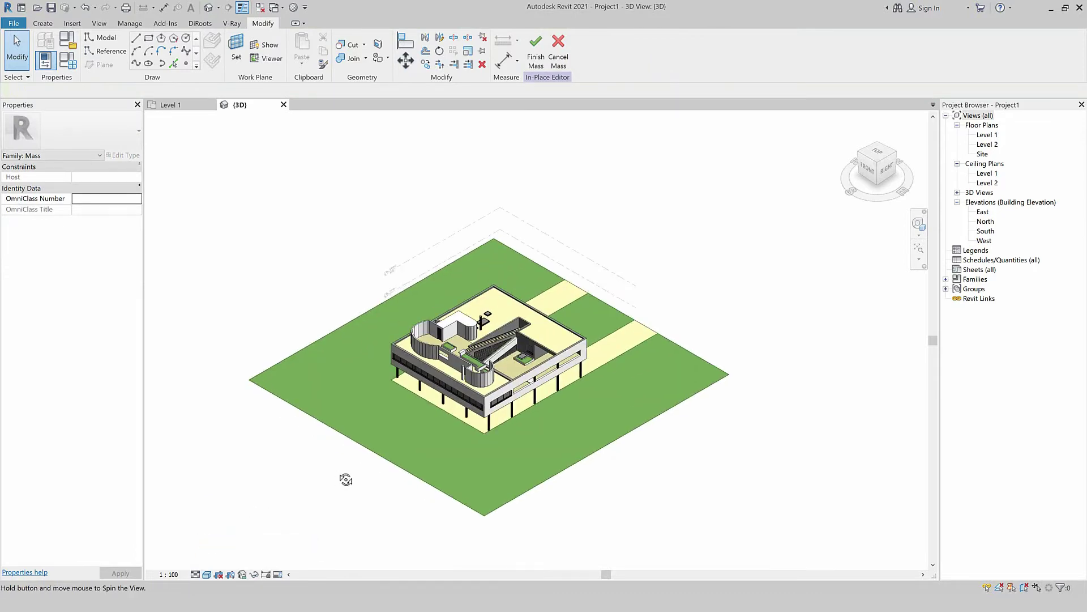
pyautogui.keyDown('shift'); pyautogui.moveTo(345, 479); pyautogui.dragTo(440, 433, button='middle'); pyautogui.keyUp('shift')
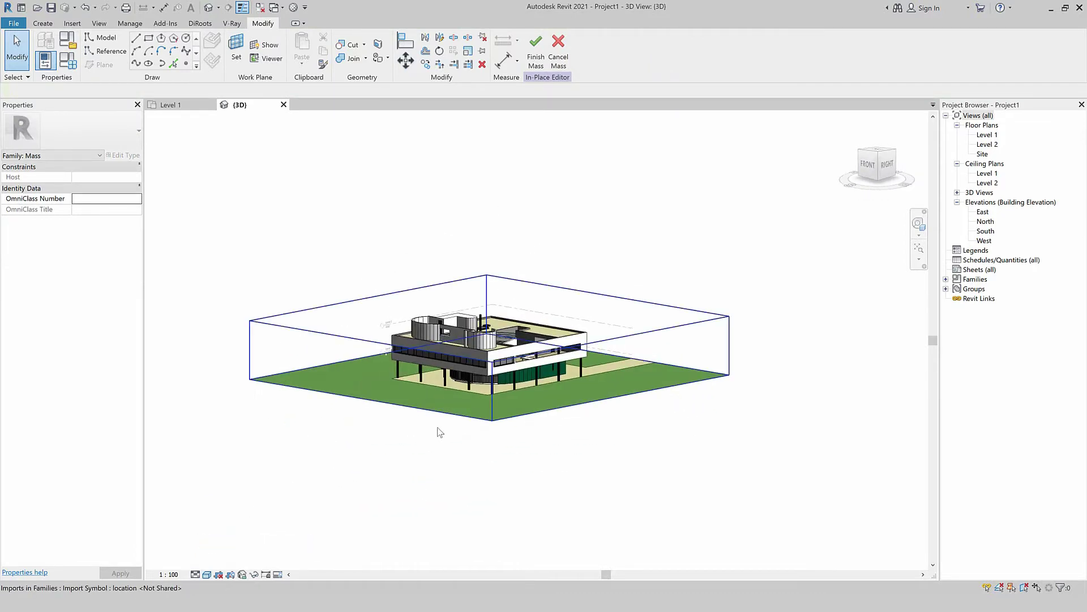
pyautogui.scroll(2, 440, 432)
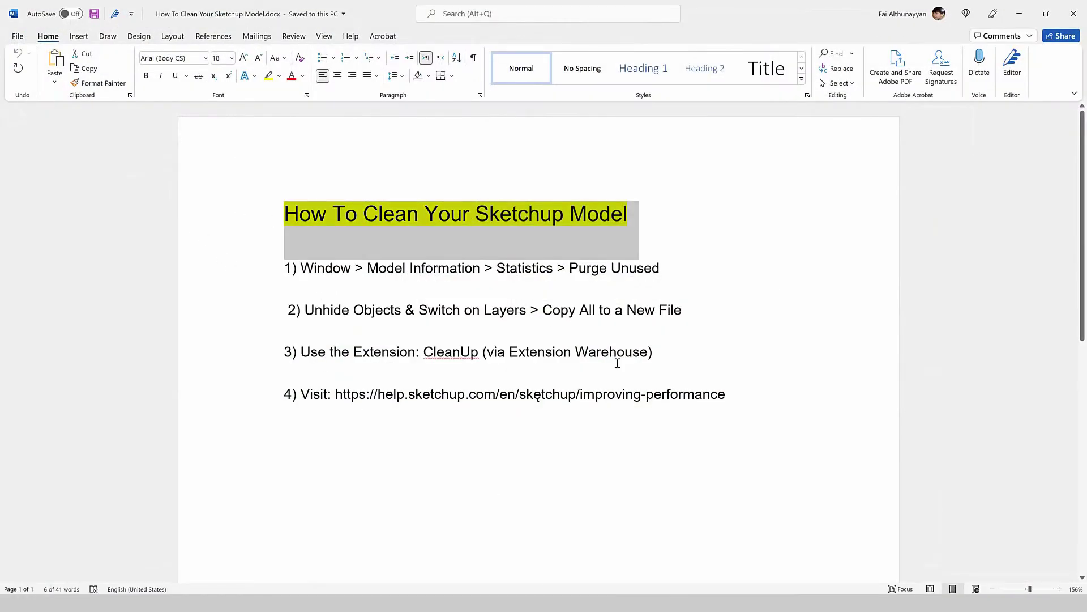
# - Review the Word cleanup tips (purging unused items, Extension: CleanUp), then finish the in-place mass
pyautogui.click(695, 541)
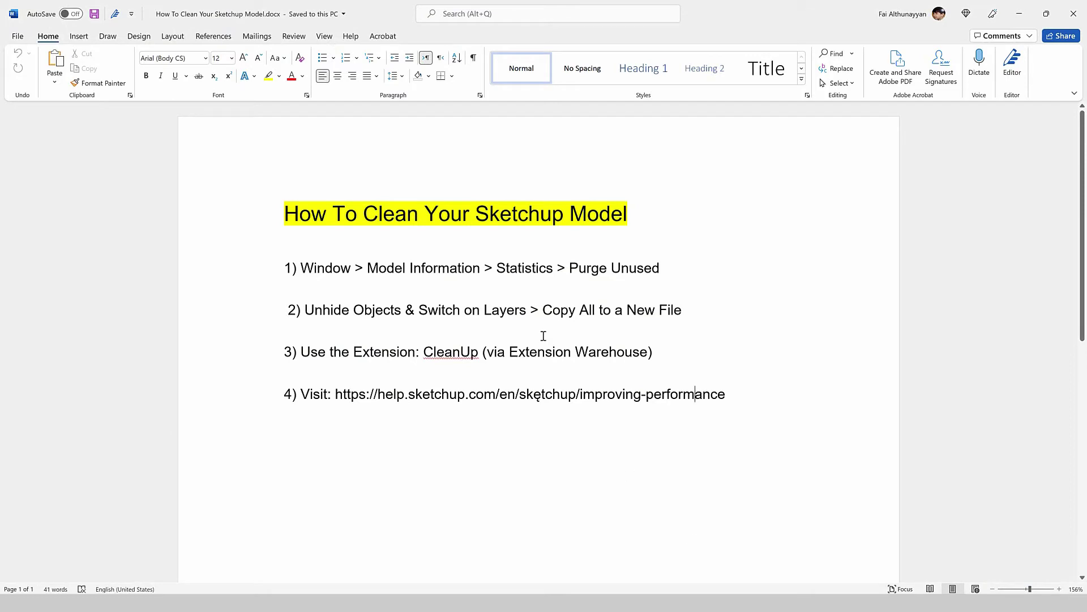
pyautogui.moveTo(299, 266); pyautogui.dragTo(674, 284)
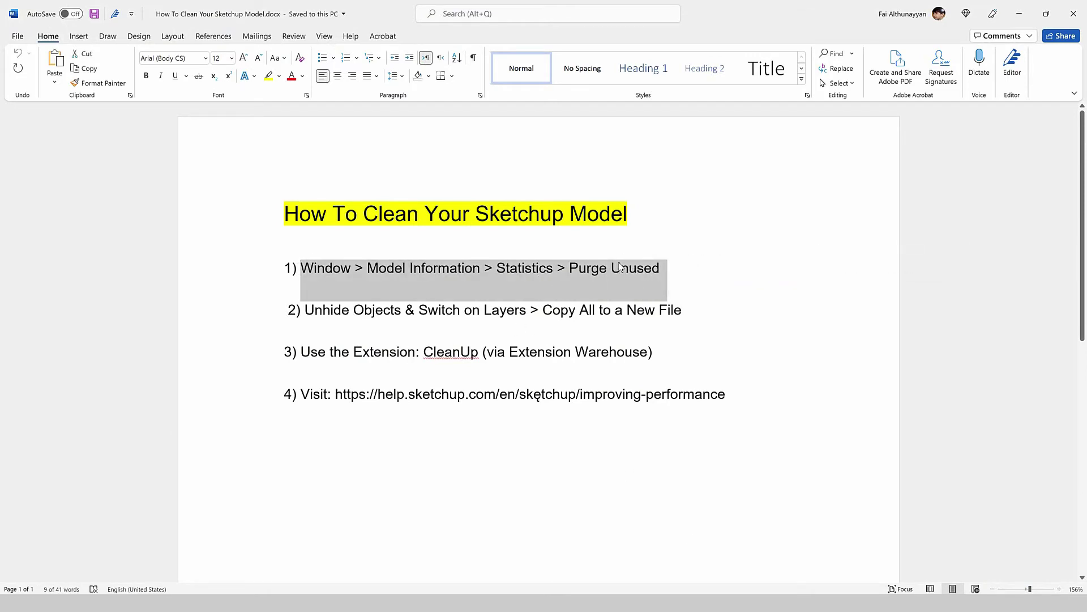
pyautogui.click(411, 442)
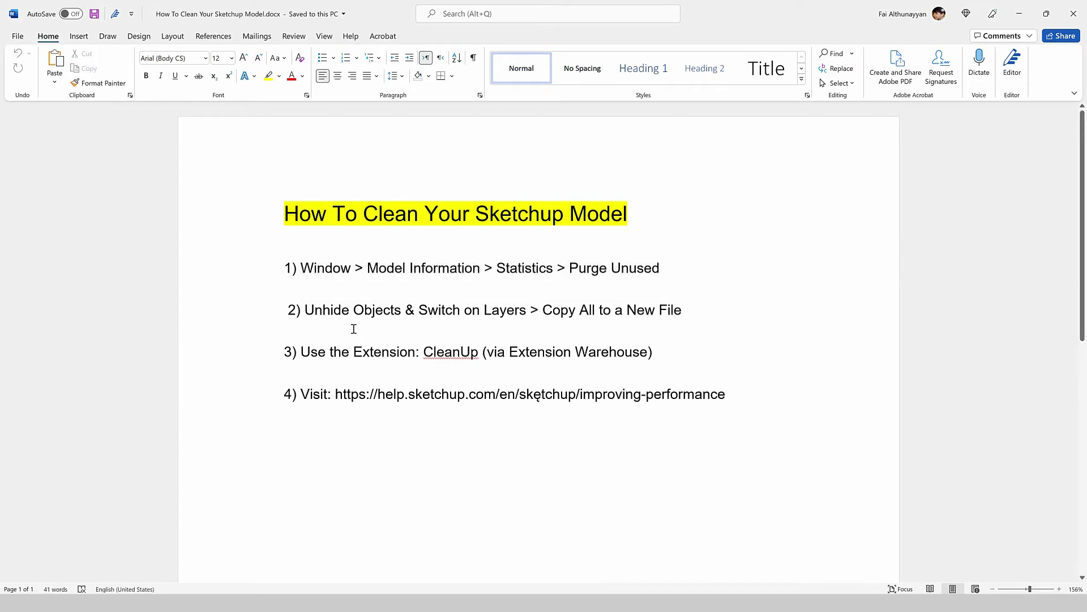
pyautogui.moveTo(353, 348); pyautogui.dragTo(439, 354)
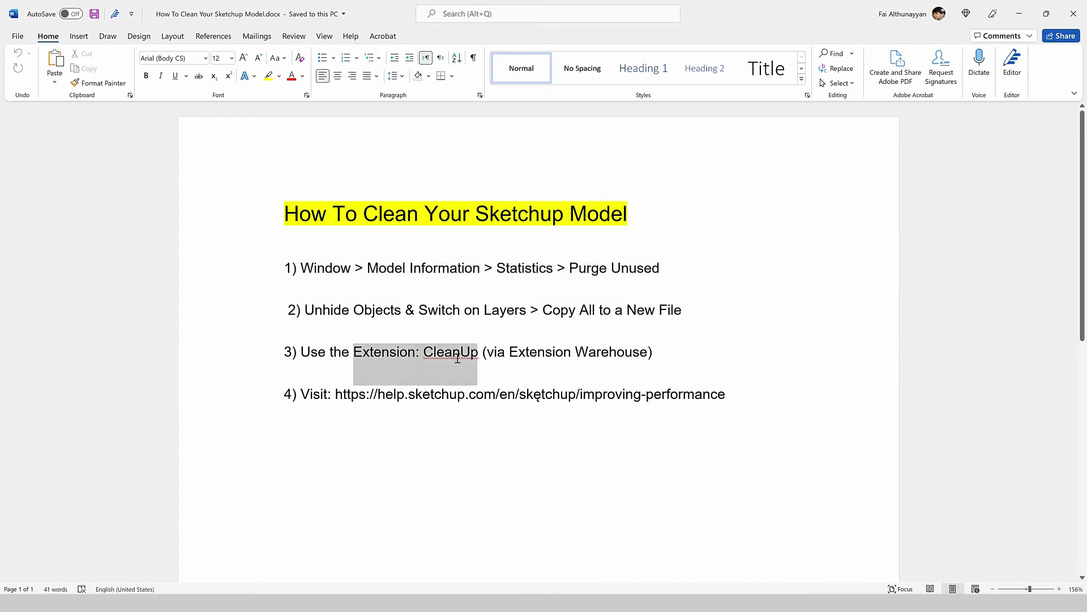
pyautogui.click(466, 435)
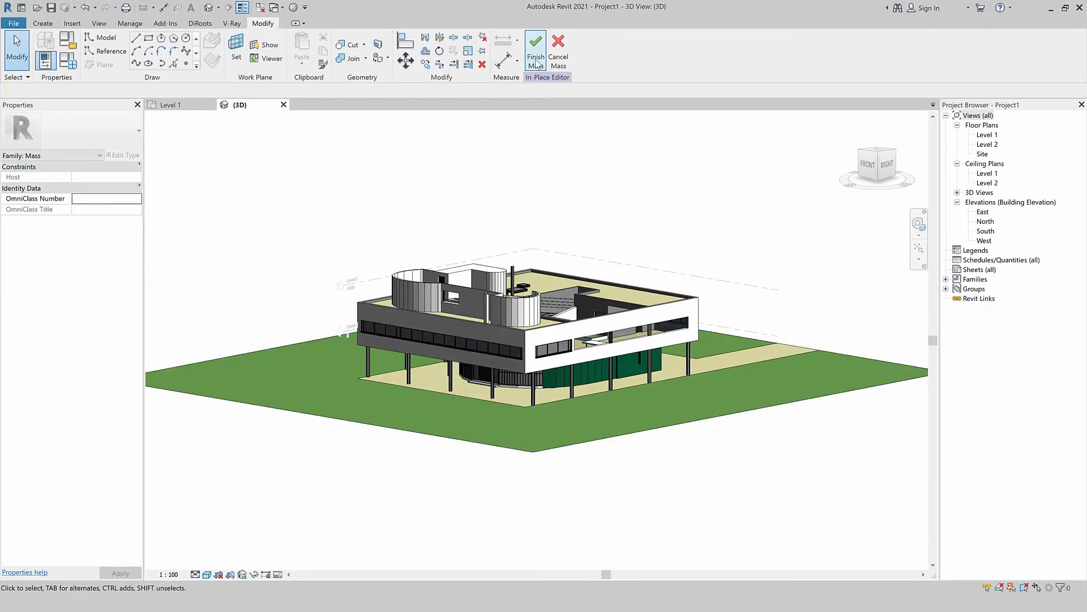
pyautogui.click(535, 60)
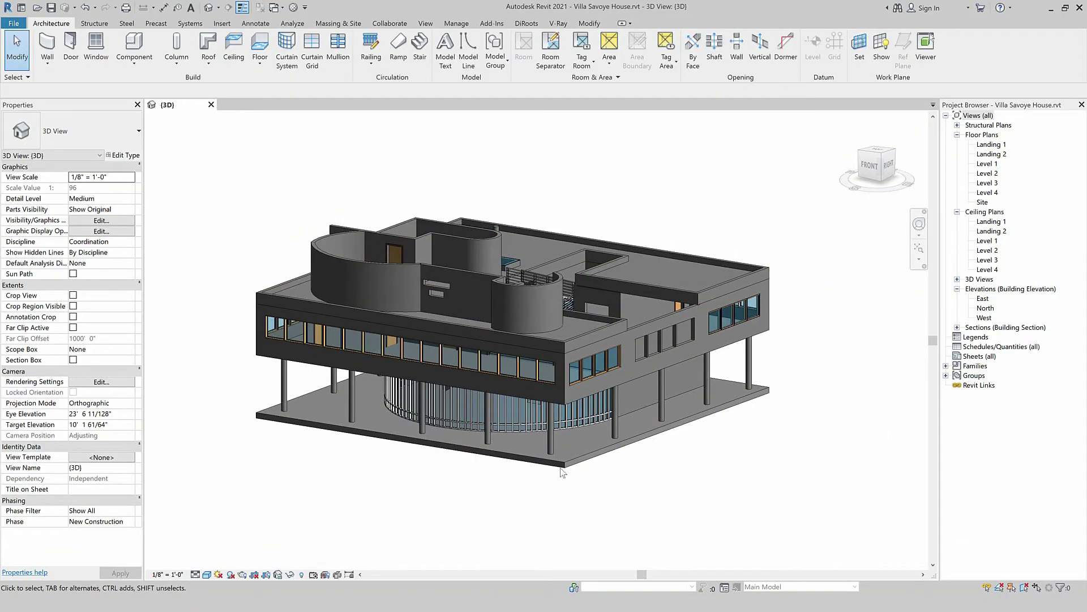
# - Orbit the villa, dismiss the floor slab's Hide in View menu, and enable Reveal Hidden Elements
pyautogui.moveTo(590, 490)
pyautogui.keyDown('shift'); pyautogui.mouseDown(button='middle')
pyautogui.moveTo(636, 515)
pyautogui.moveTo(590, 493)
pyautogui.moveTo(510, 420)
pyautogui.moveTo(611, 475)
pyautogui.mouseUp(button='middle'); pyautogui.keyUp('shift')
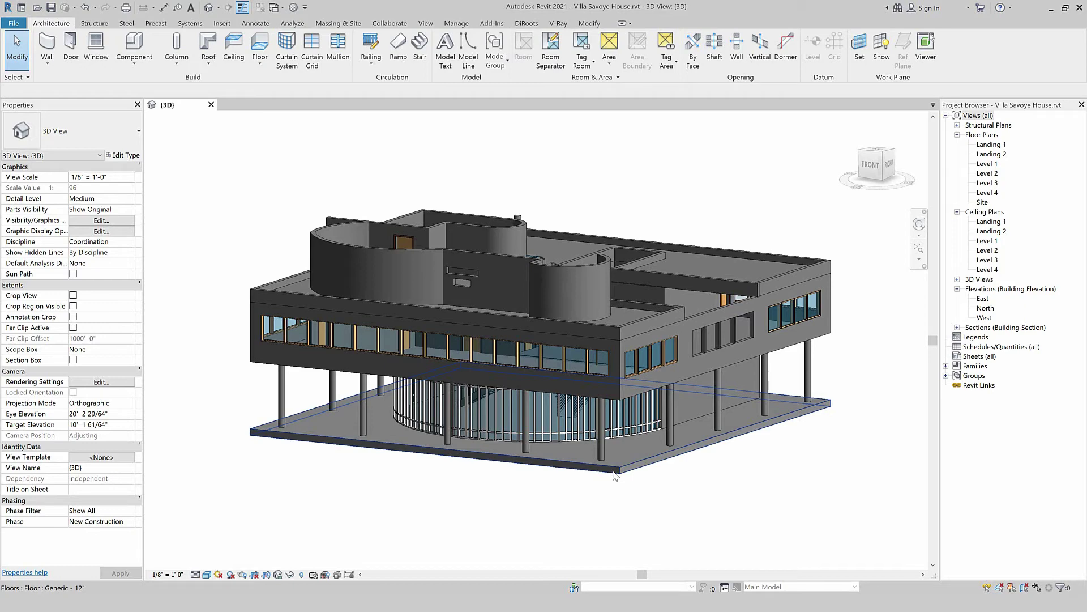
pyautogui.scroll(-2, 594, 456)
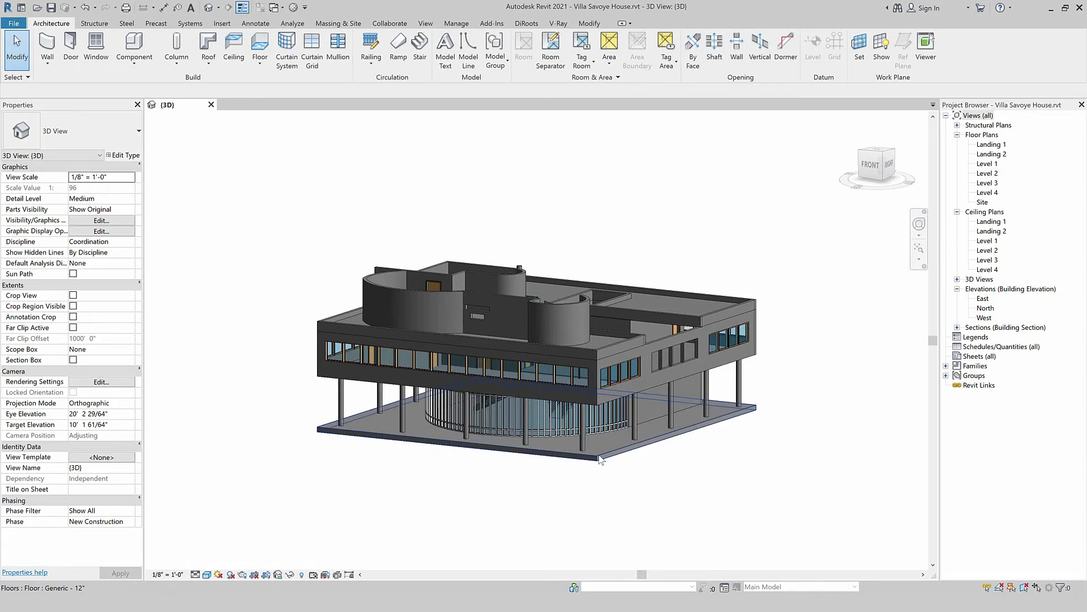
pyautogui.click(600, 458)
pyautogui.rightClick(600, 458)
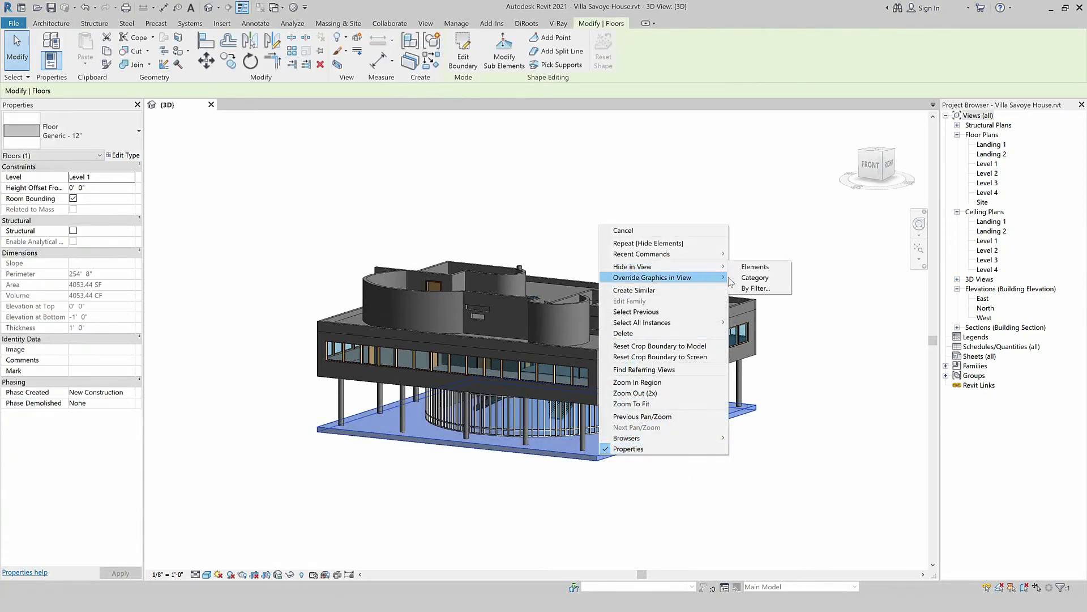
pyautogui.moveTo(632, 267)
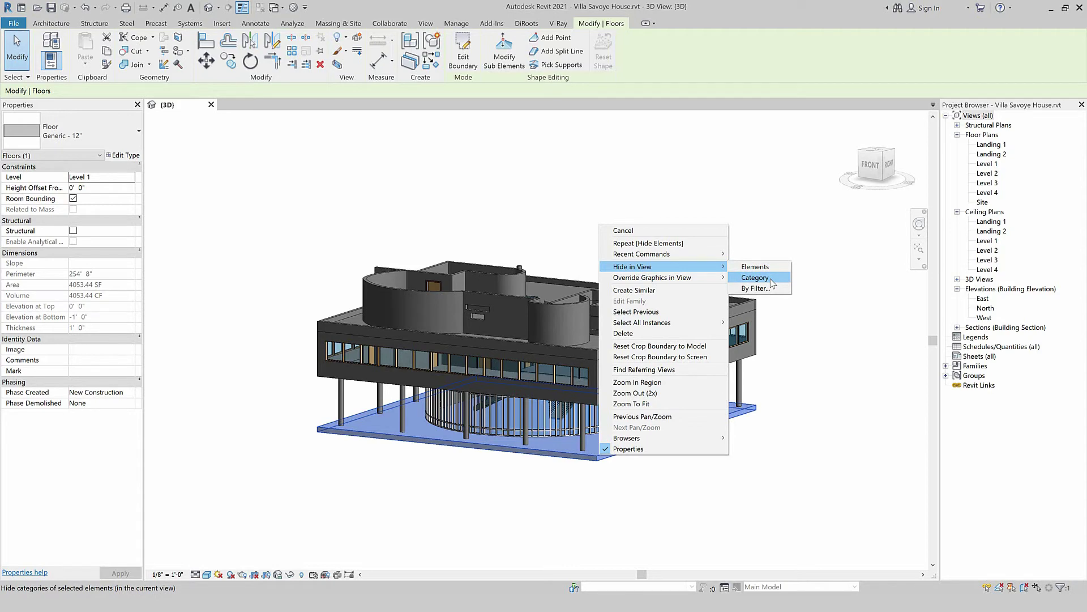
pyautogui.click(529, 202)
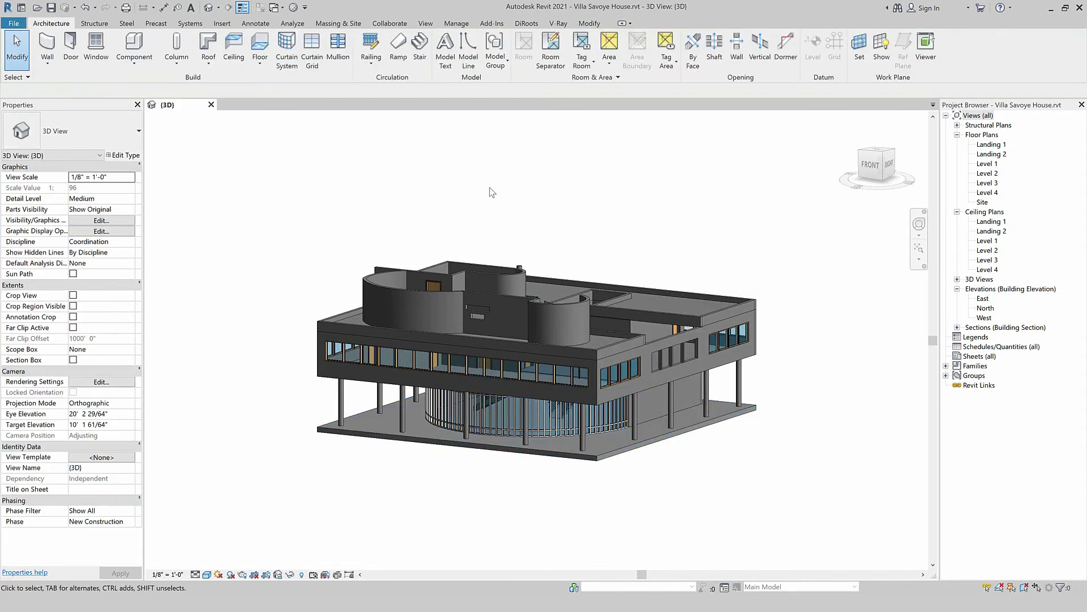
pyautogui.scroll(2, 492, 192)
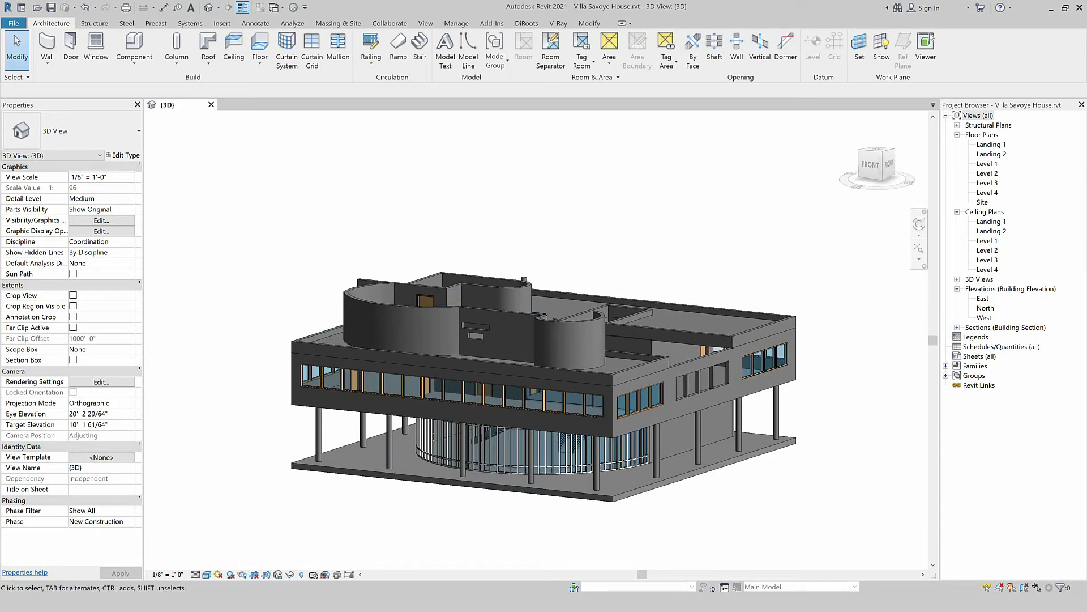
pyautogui.click(302, 574)
# - Exit Reveal Hidden Elements mode and deselect Level 4, returning Villa Savoye to normal shading
pyautogui.scroll(-1, 372, 402)
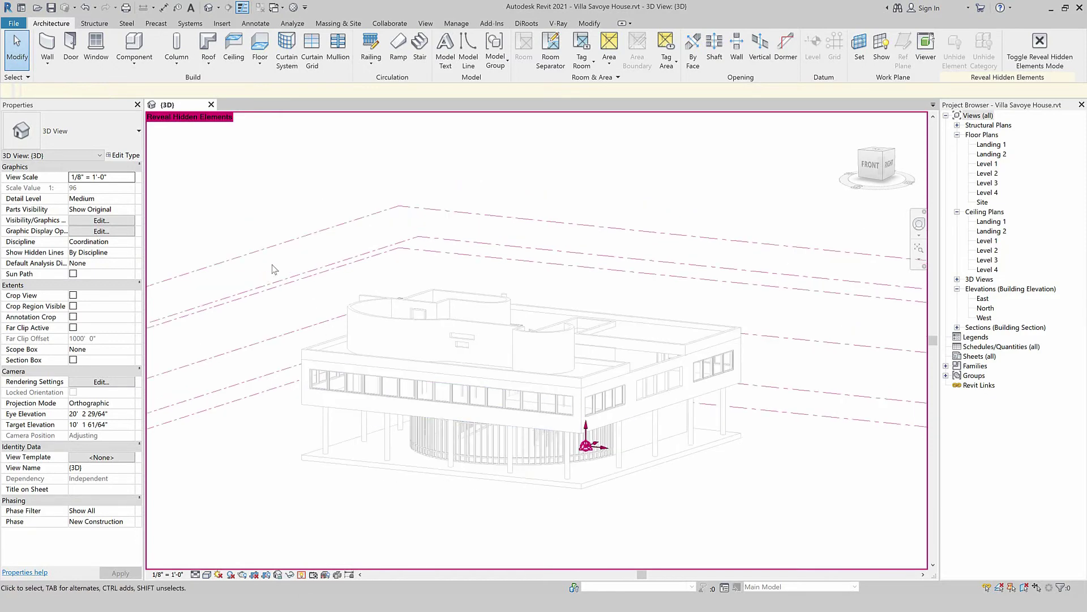
pyautogui.click(271, 250)
pyautogui.scroll(-3, 527, 266)
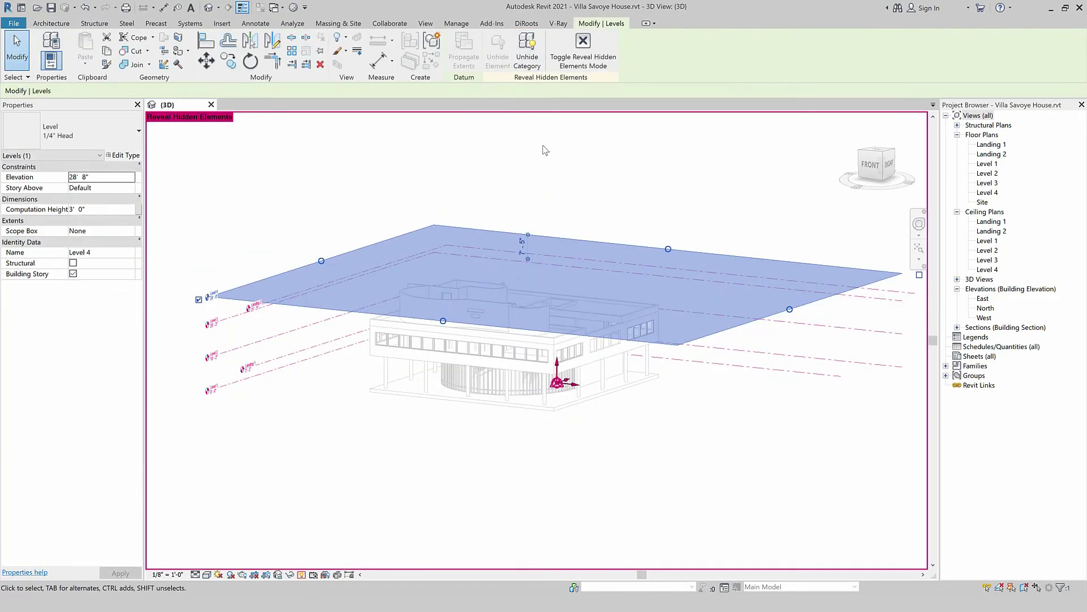
pyautogui.click(578, 66)
pyautogui.click(436, 231)
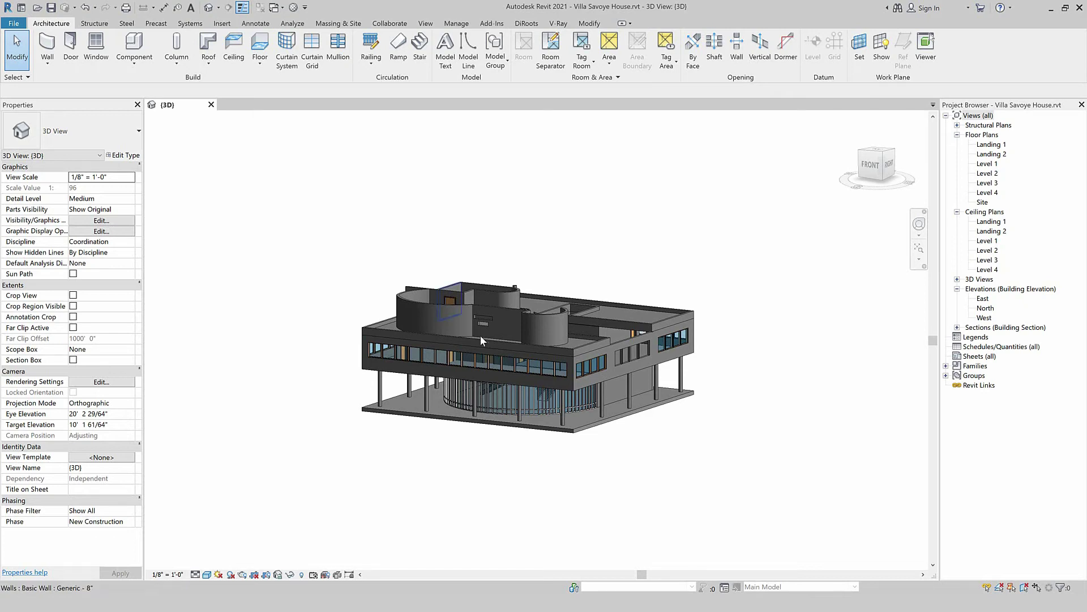
pyautogui.scroll(3, 521, 430)
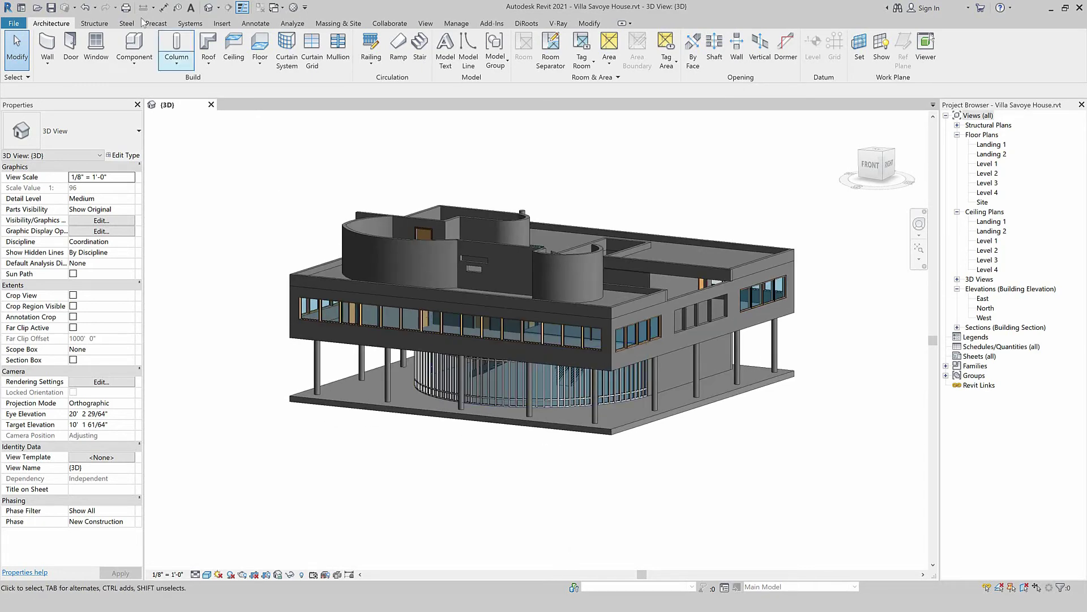
# - Start a DWG export and set the export setup to save solids as ACIS
pyautogui.click(19, 25)
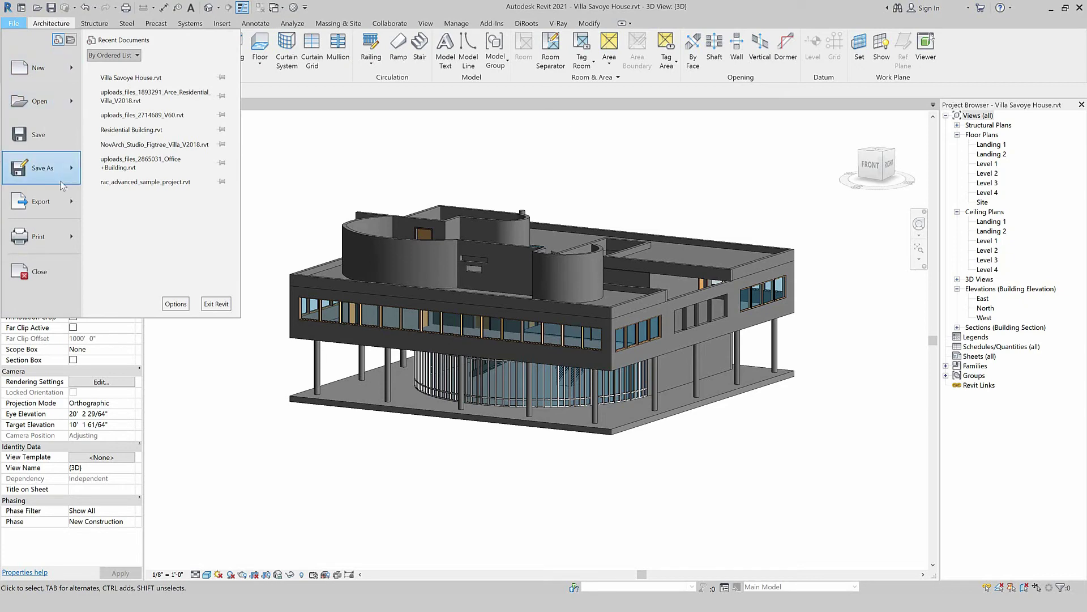
pyautogui.click(64, 199)
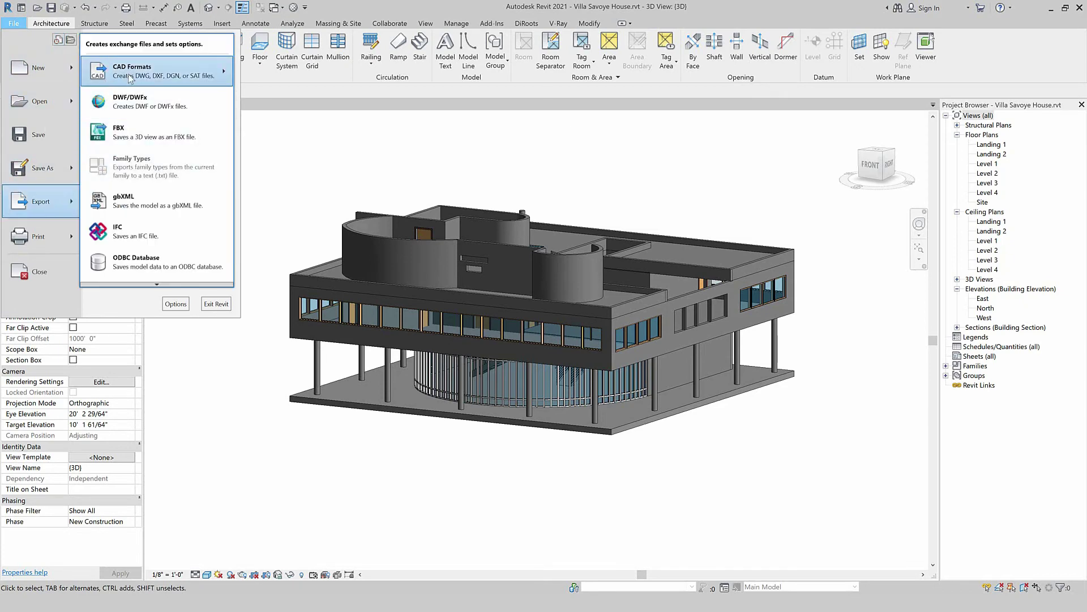
pyautogui.moveTo(153, 71)
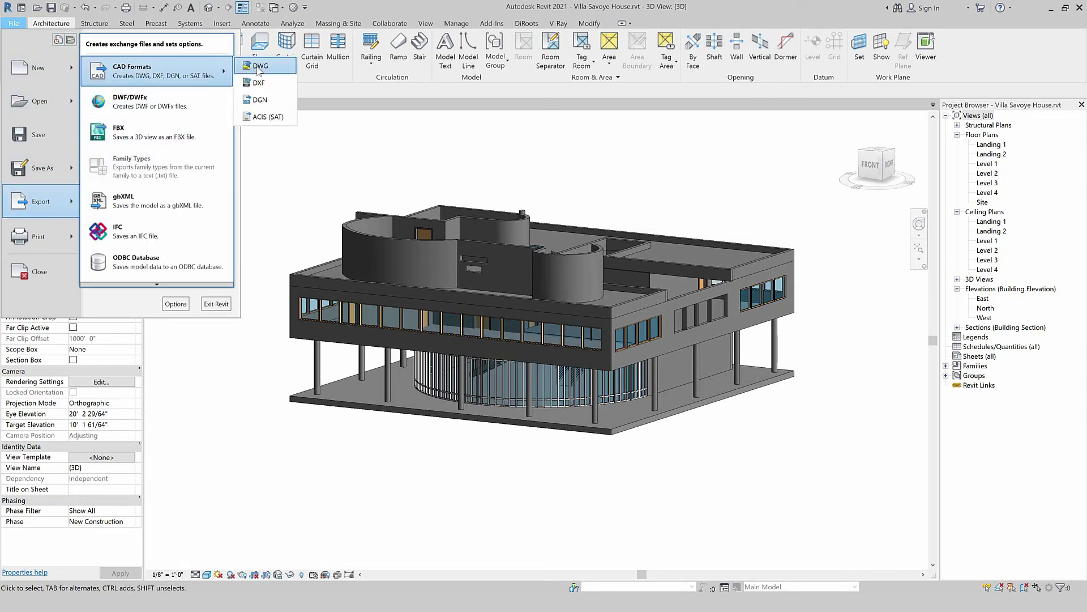
pyautogui.click(257, 67)
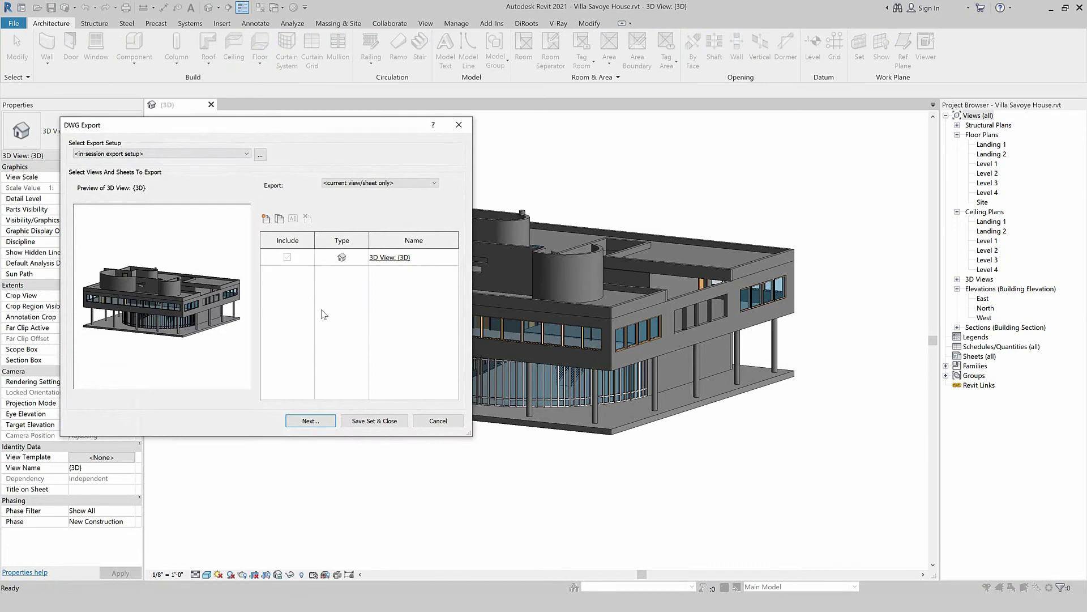
pyautogui.click(262, 157)
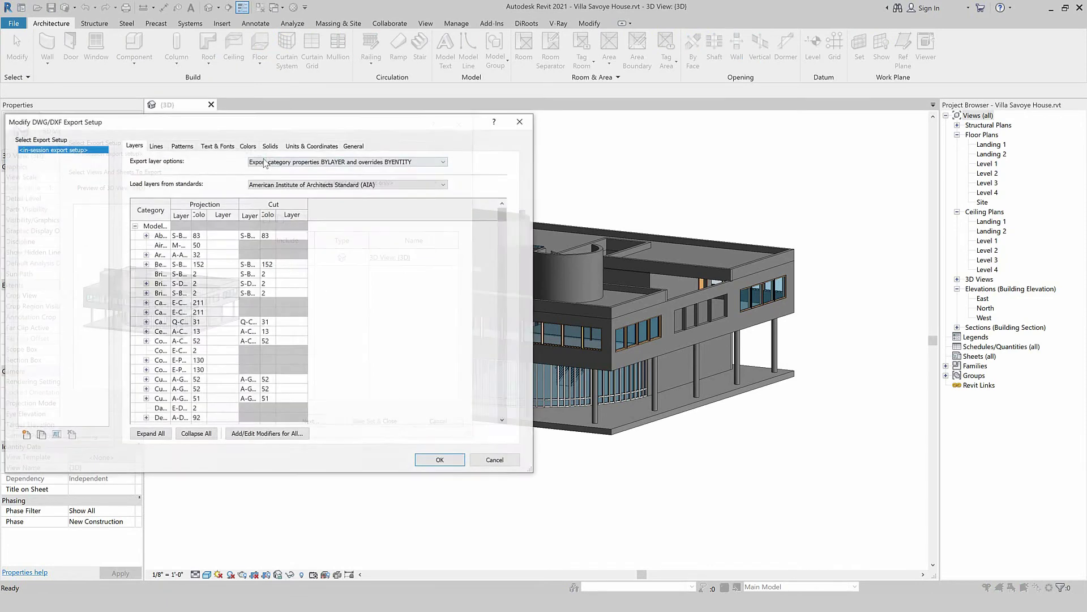
pyautogui.click(271, 145)
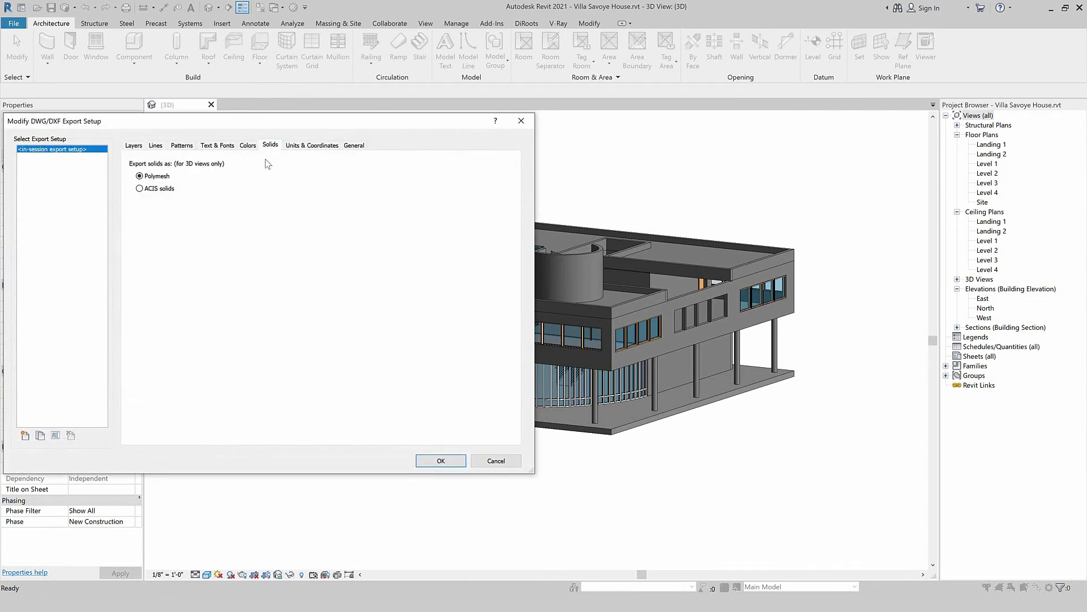
pyautogui.click(139, 189)
pyautogui.click(436, 460)
# - Save the 3D view export as an AutoCAD 2007 DWG file
pyautogui.click(311, 421)
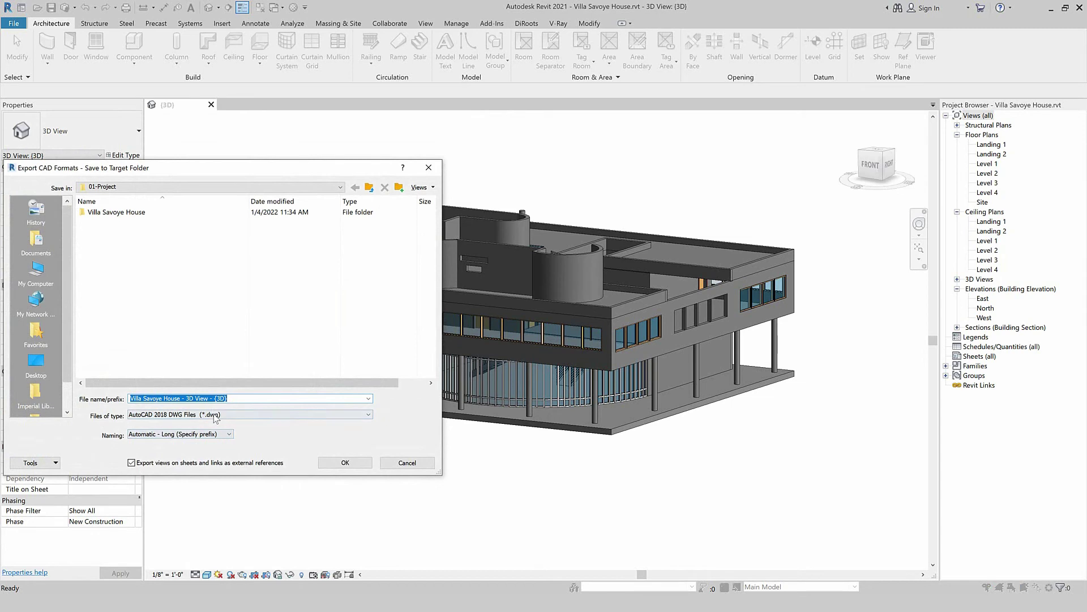
pyautogui.click(215, 414)
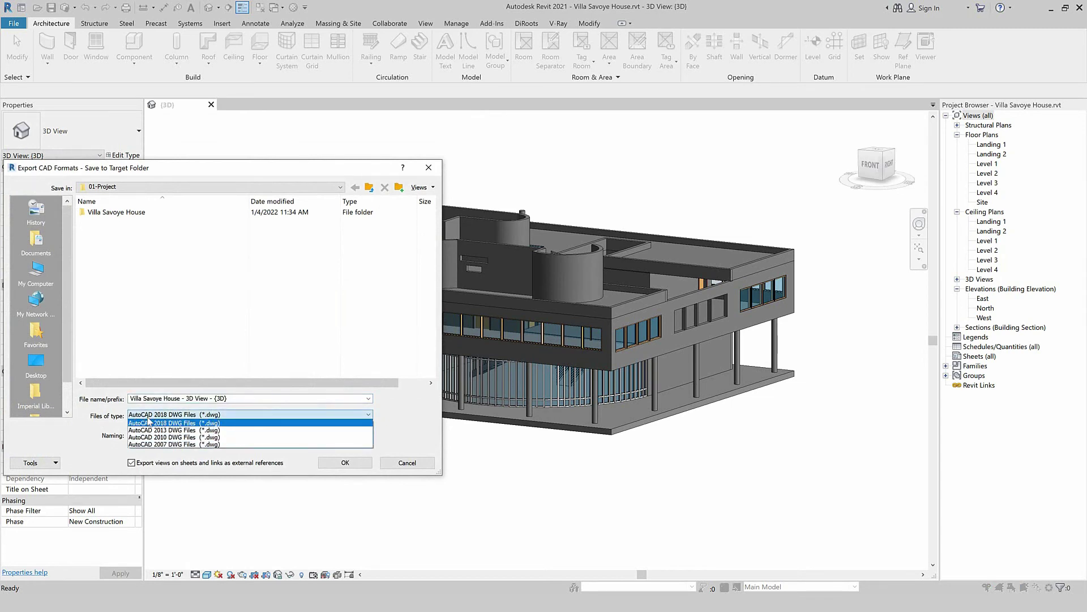
pyautogui.click(166, 445)
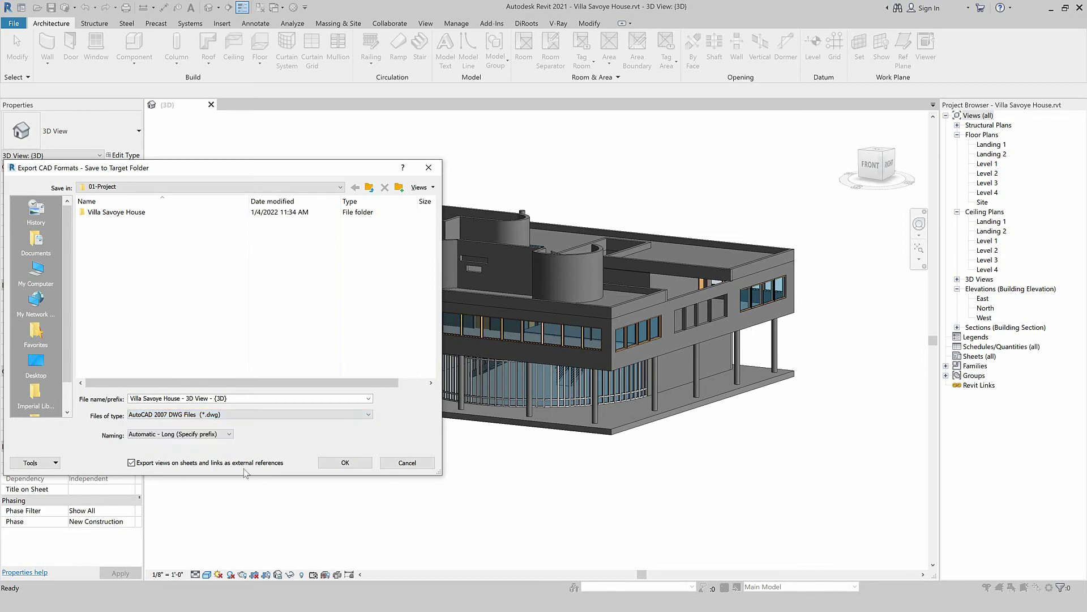
pyautogui.click(351, 465)
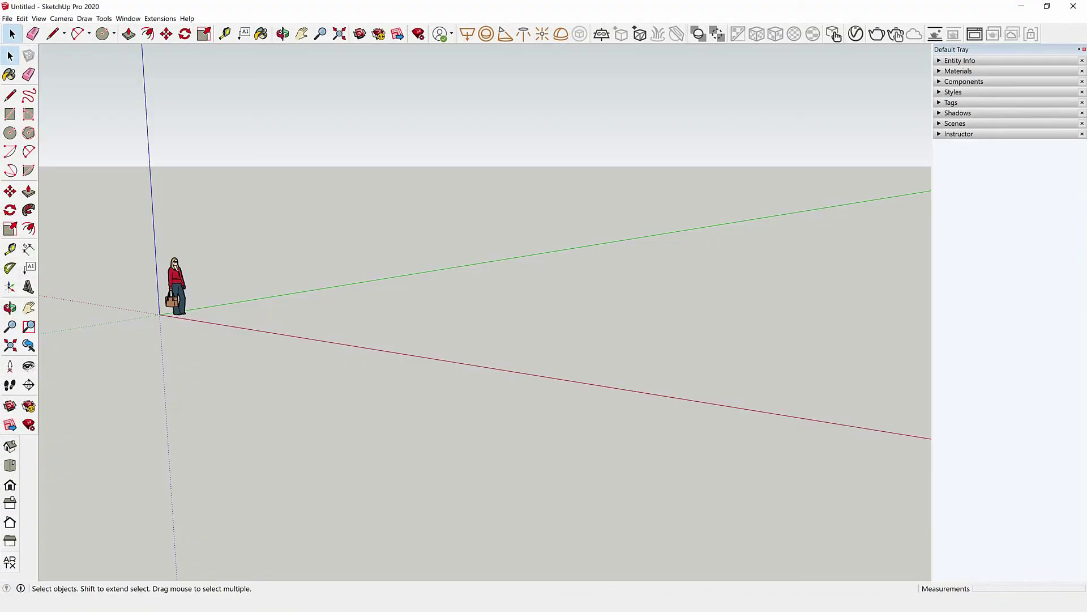
# - Import 'Villa Savoye House - 3D View - {3D}.dwg' using the All Supported Types filter
pyautogui.scroll(-1, 360, 404)
pyautogui.click(8, 18)
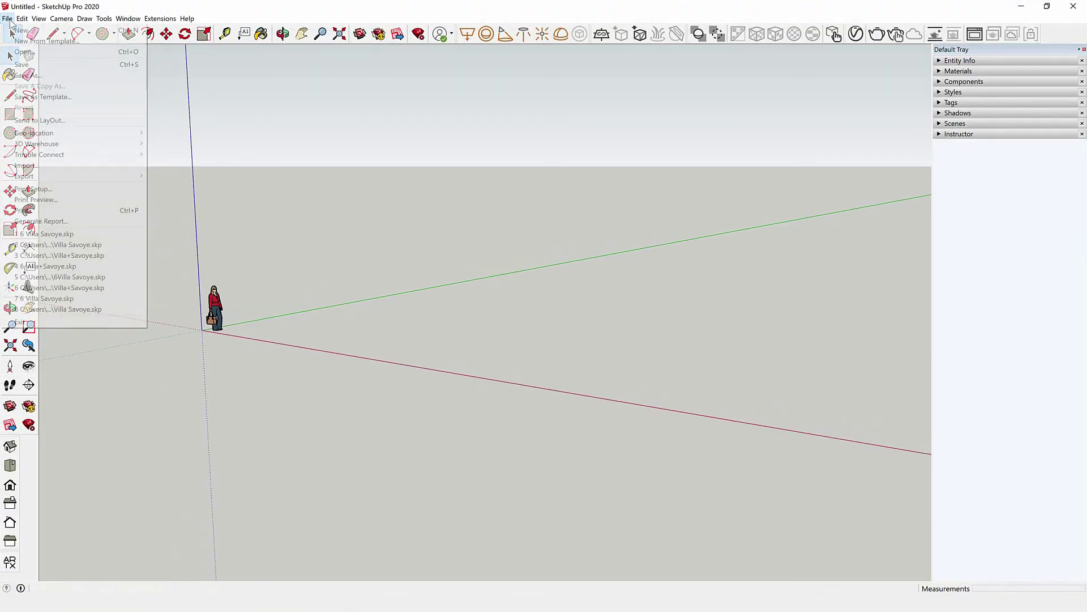
pyautogui.click(63, 167)
pyautogui.click(500, 317)
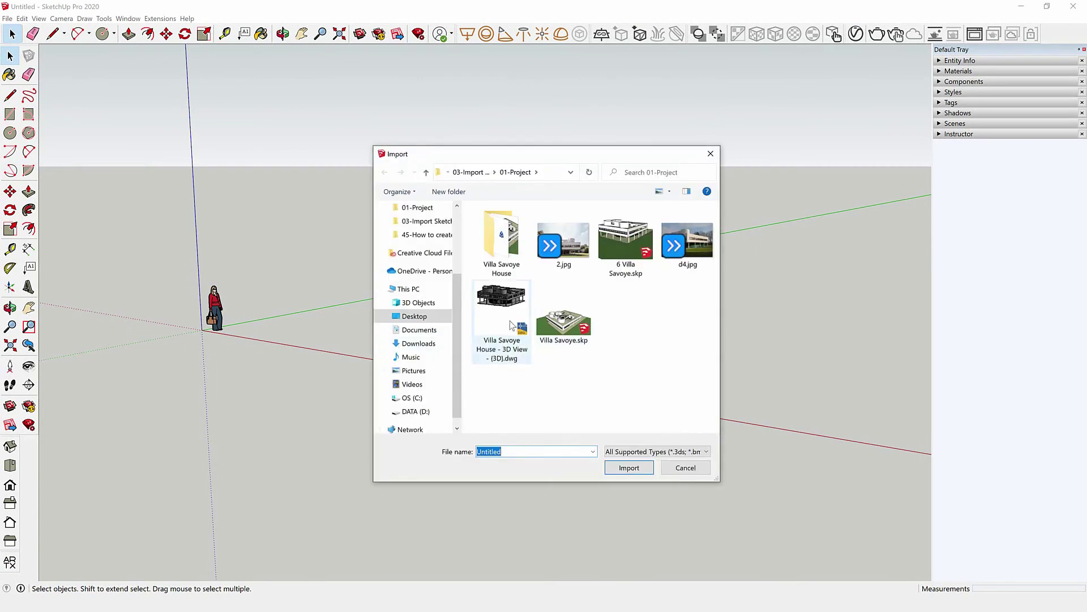
pyautogui.moveTo(420, 315)
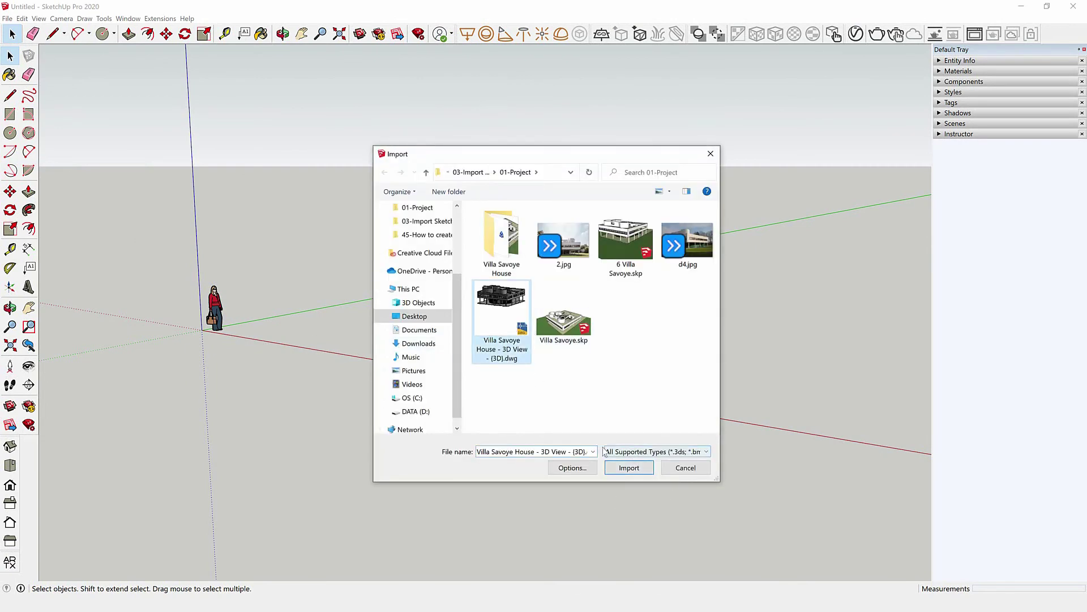
pyautogui.click(632, 451)
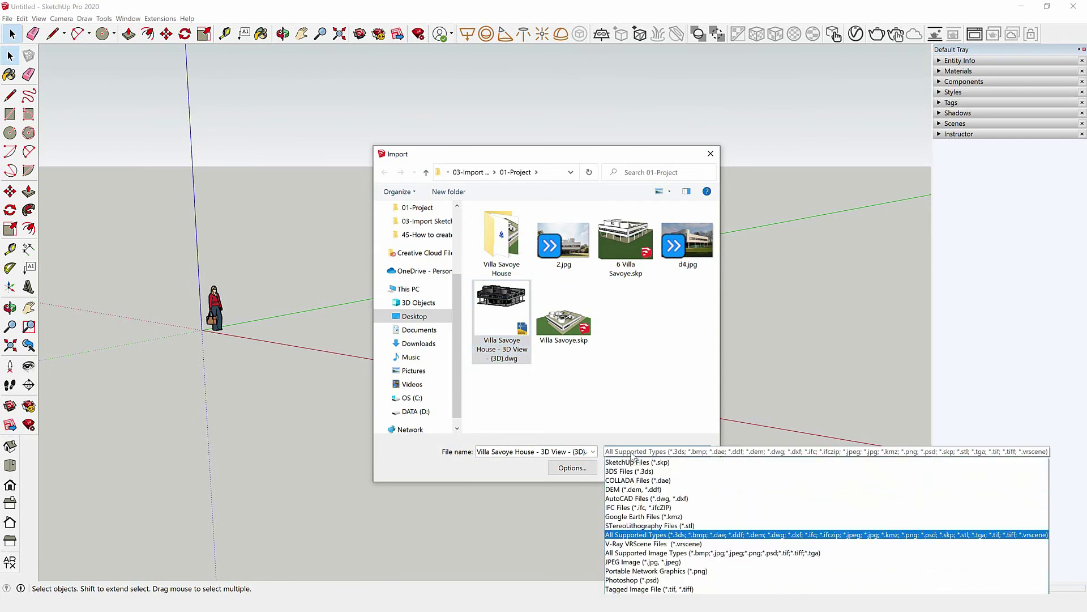
pyautogui.click(641, 536)
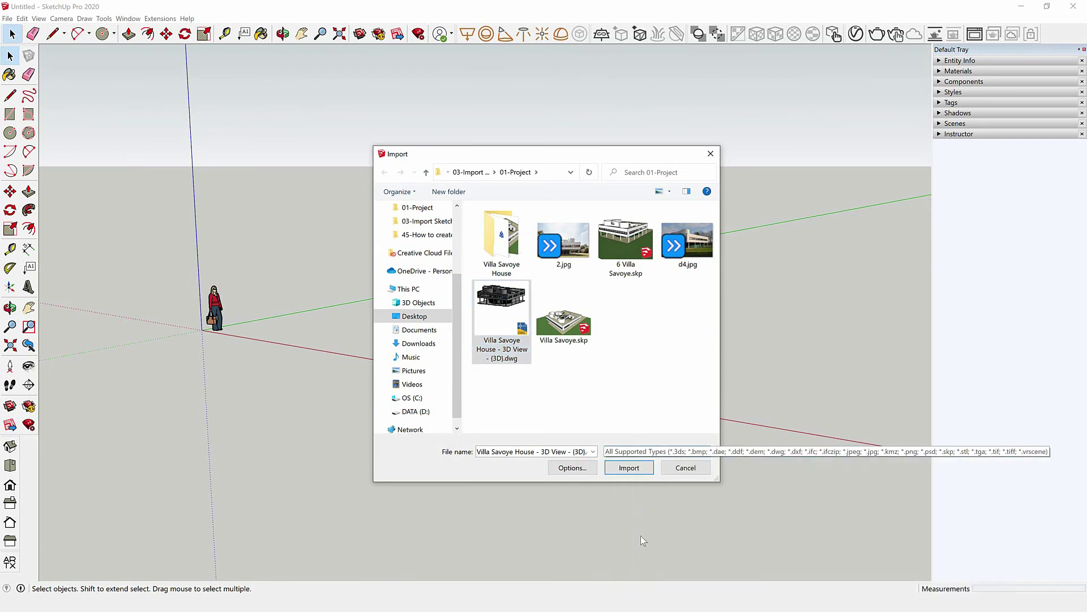
pyautogui.click(635, 469)
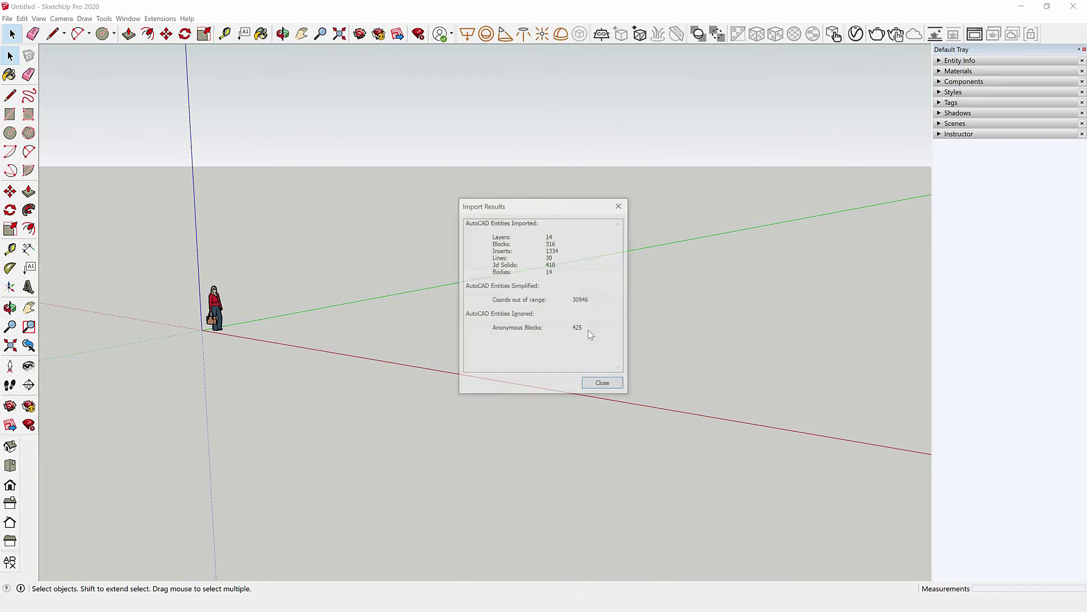
# - Close Import Results, then zoom, pan and orbit to a low side view of the villa
pyautogui.click(599, 384)
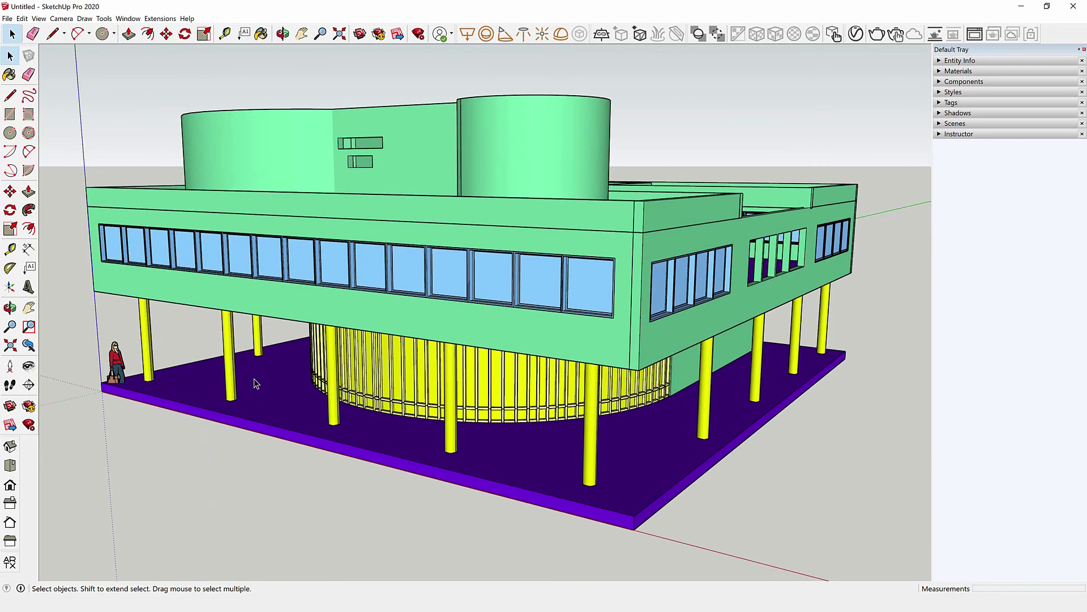
pyautogui.scroll(-3, 617, 467)
pyautogui.scroll(-2, 618, 467)
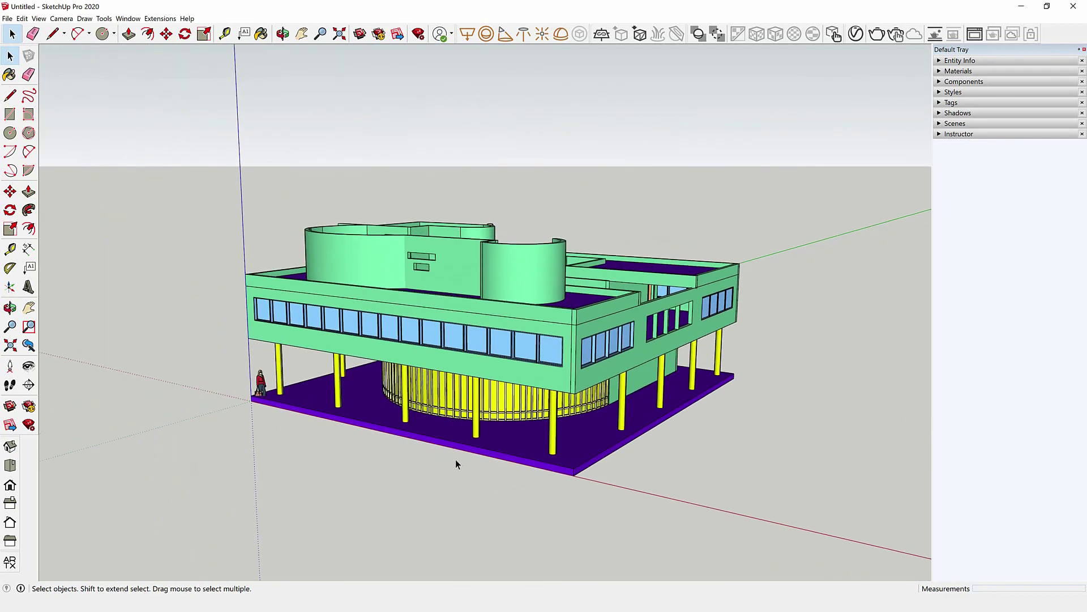
pyautogui.keyDown('shift'); pyautogui.moveTo(455, 460); pyautogui.dragTo(370, 450, button='middle'); pyautogui.keyUp('shift')
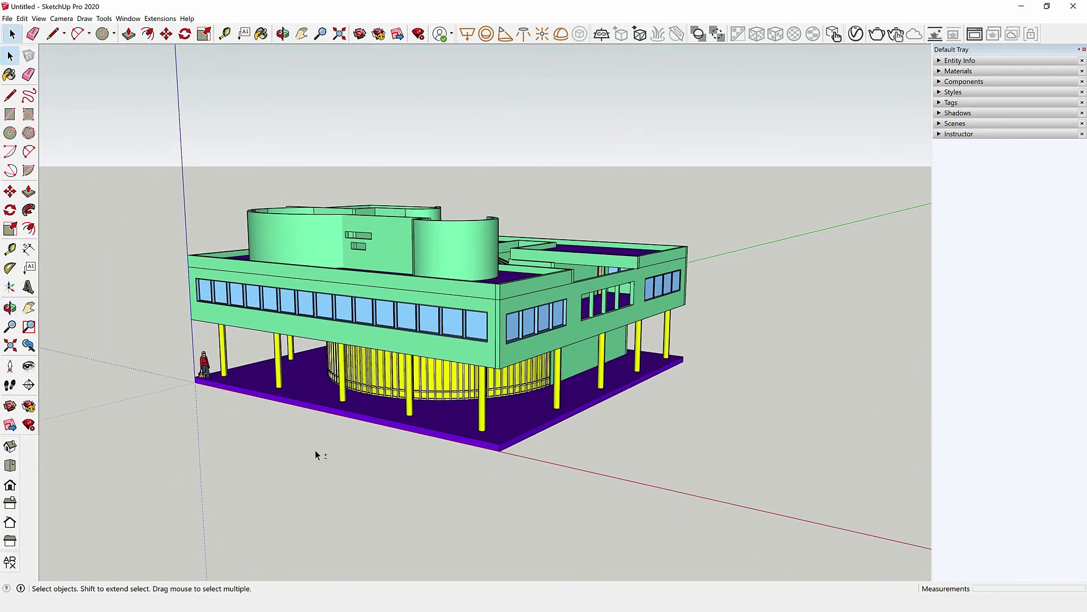
pyautogui.moveTo(326, 448)
pyautogui.mouseDown(button='middle')
pyautogui.moveTo(707, 377)
pyautogui.moveTo(327, 424)
pyautogui.moveTo(563, 397)
pyautogui.moveTo(572, 460)
pyautogui.mouseUp(button='middle')
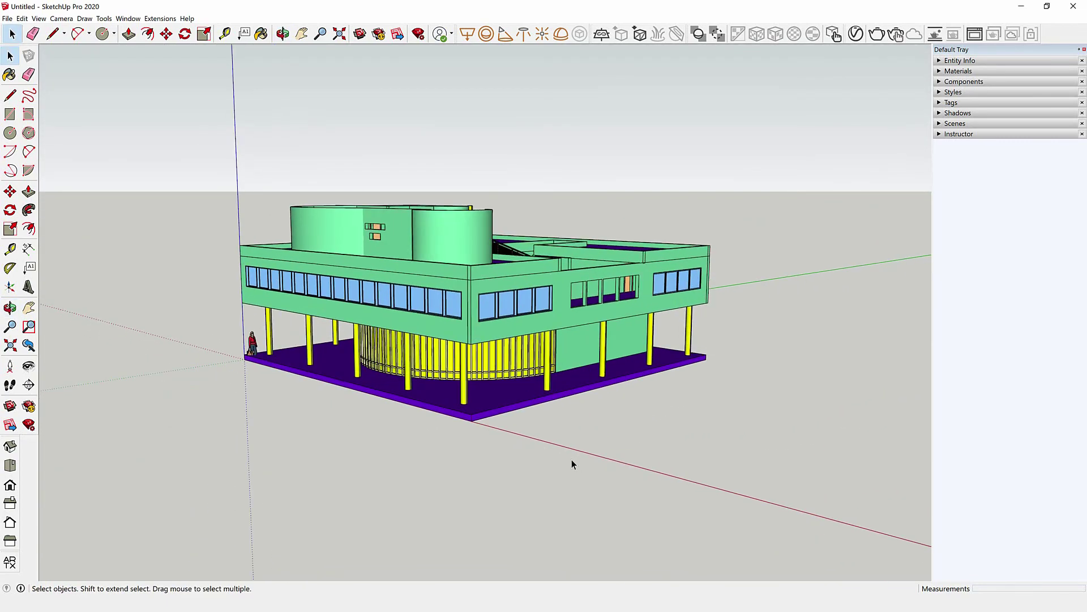